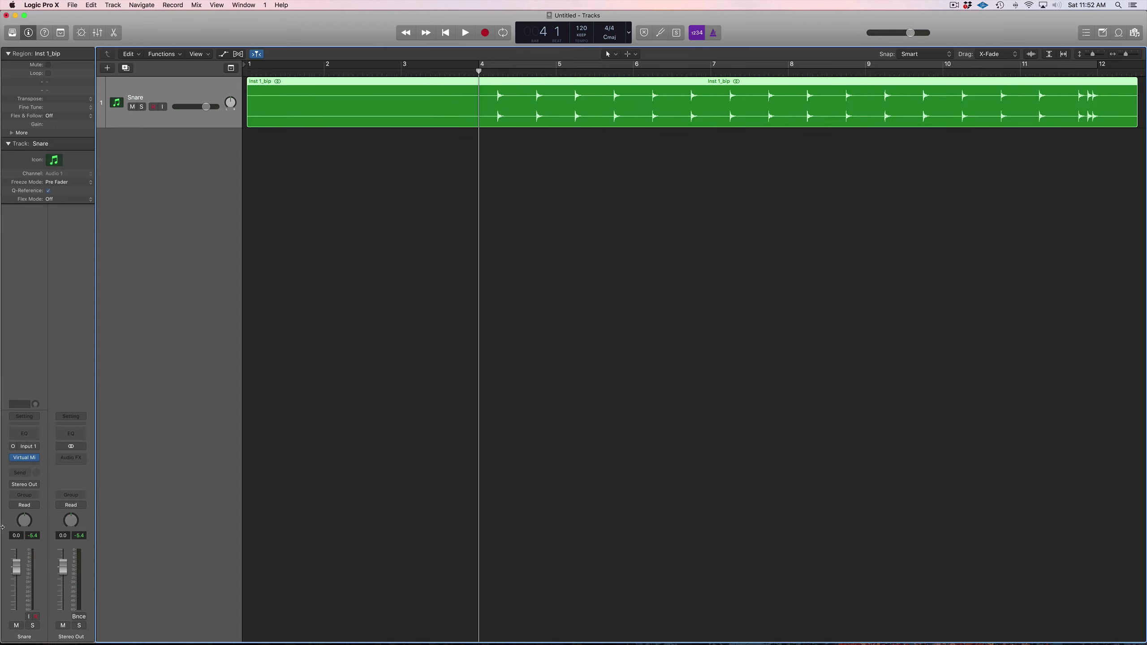
Step: Open the Virtual Mix Rack on the Snare channel and lower the FG-401 compressor's ratio to about 2:1
{"action": "left_click", "coordinate": [26, 458]}
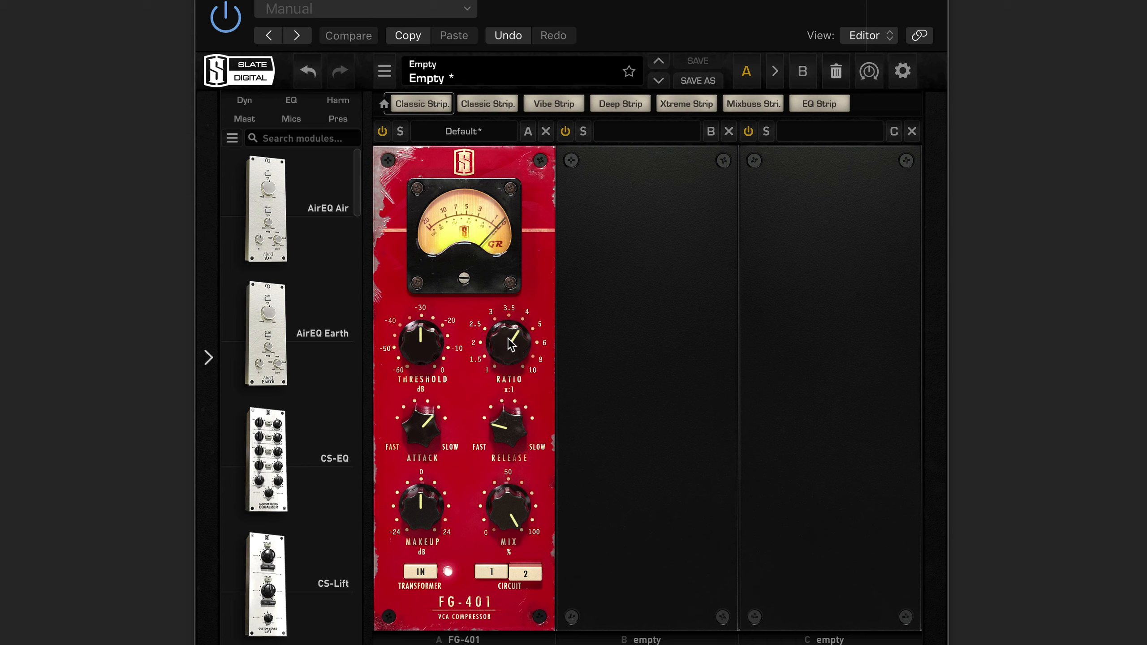
{"action": "left_click_drag", "start_coordinate": [510, 343], "coordinate": [492, 353]}
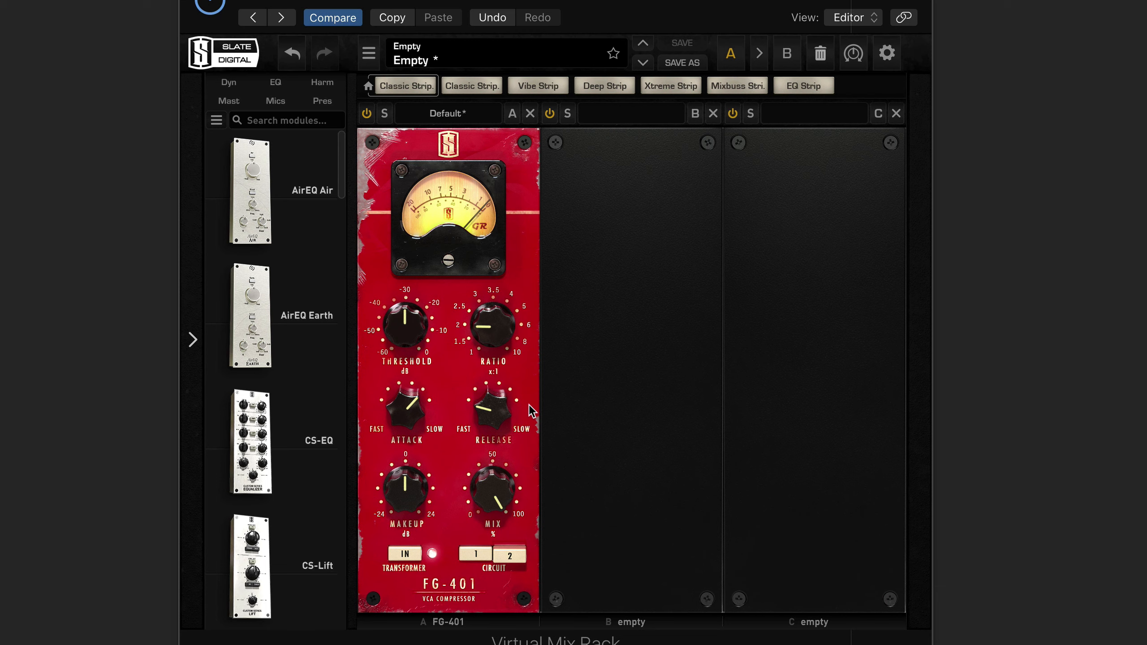
Step: Try a slower release and a mix of about 51% on the FG-401 compressor
{"action": "left_click_drag", "start_coordinate": [489, 422], "coordinate": [493, 334]}
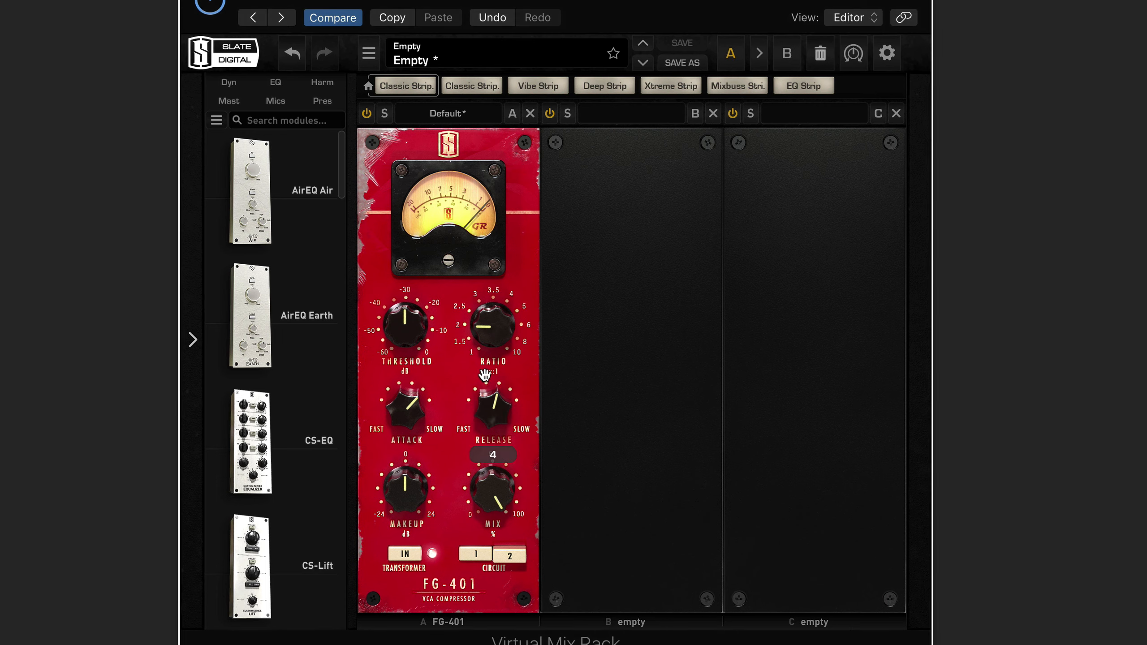
{"action": "left_click_drag", "start_coordinate": [494, 409], "coordinate": [486, 429]}
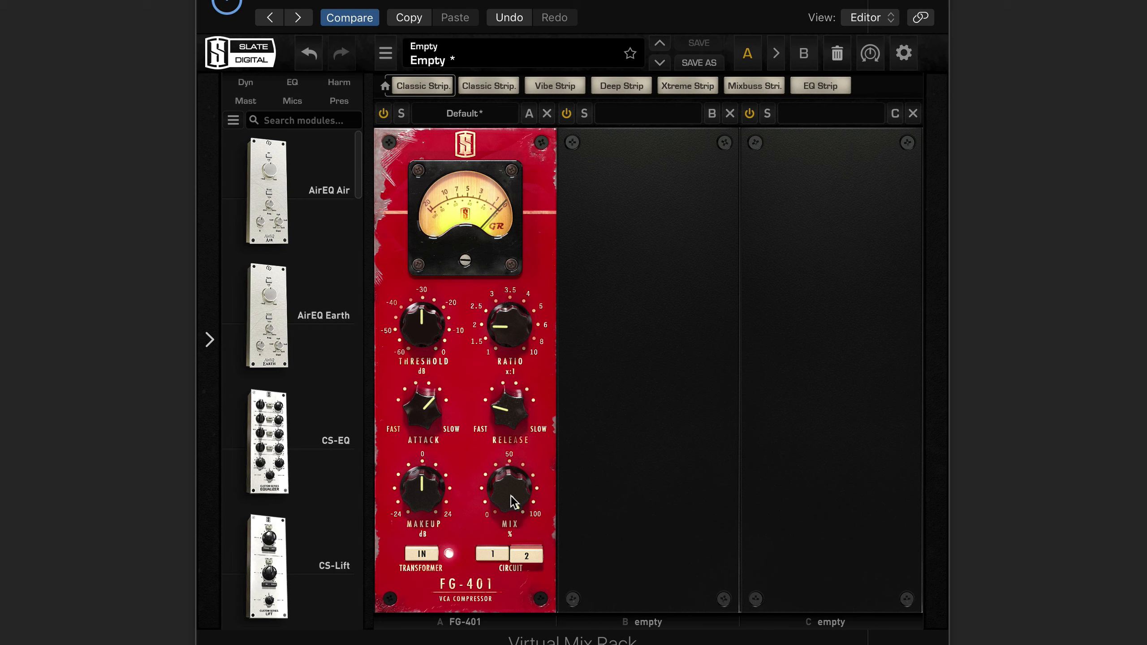
{"action": "mouse_move", "coordinate": [507, 498]}
{"action": "left_mouse_down"}
{"action": "mouse_move", "coordinate": [510, 472]}
{"action": "mouse_move", "coordinate": [509, 500]}
{"action": "left_mouse_up"}
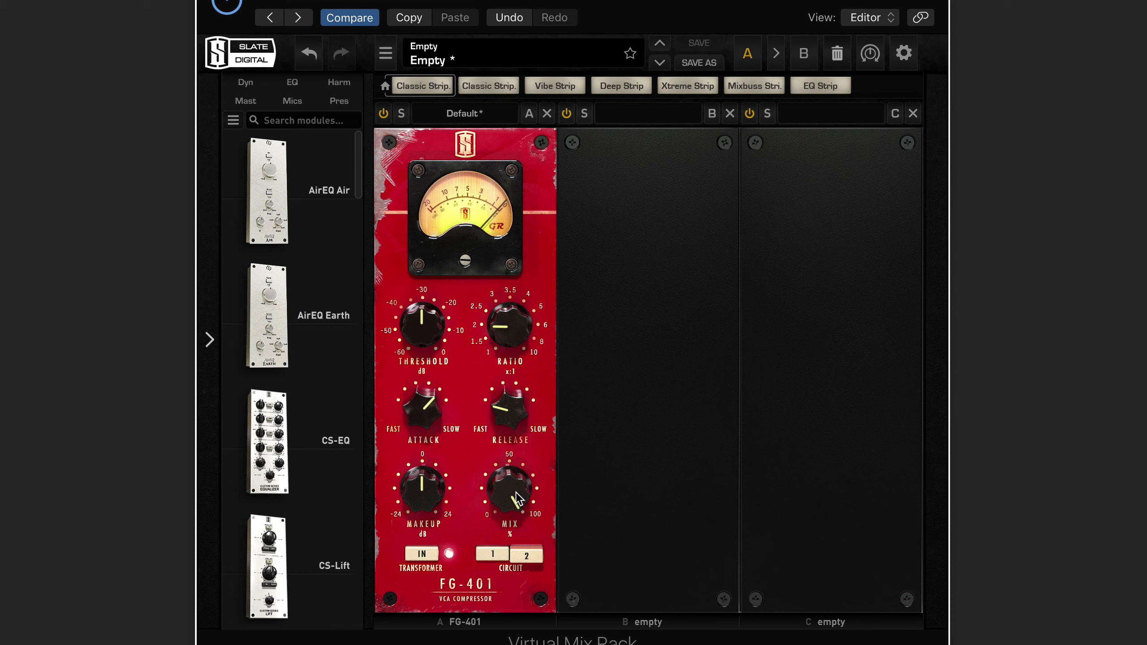
{"action": "left_click_drag", "start_coordinate": [513, 496], "coordinate": [492, 568]}
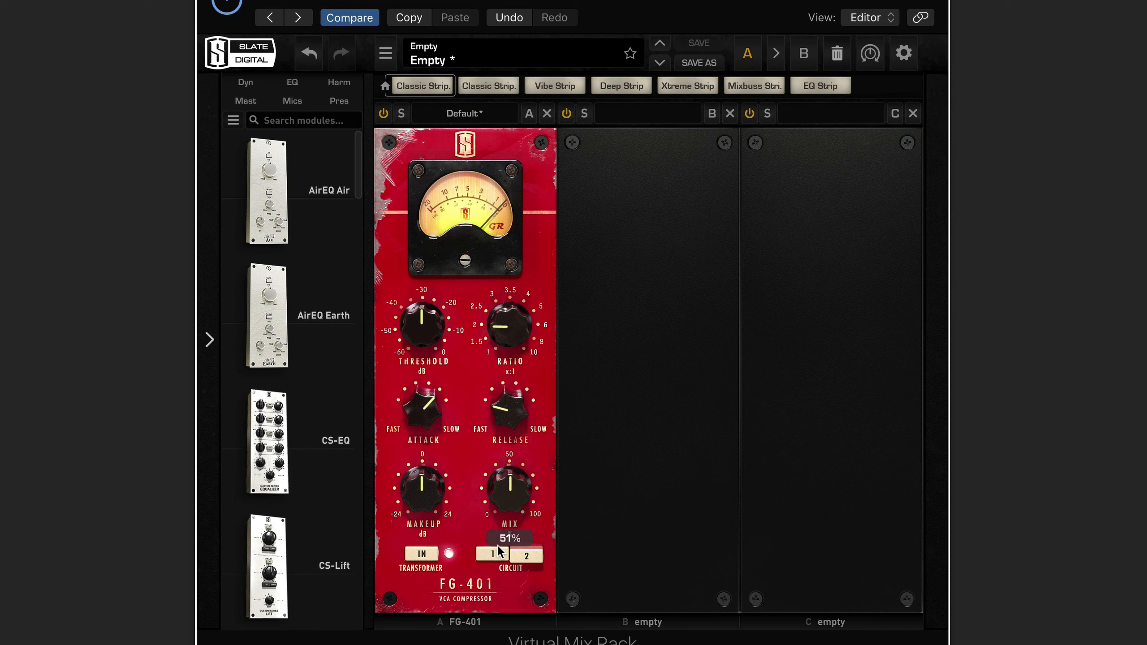
{"action": "left_click", "coordinate": [506, 485]}
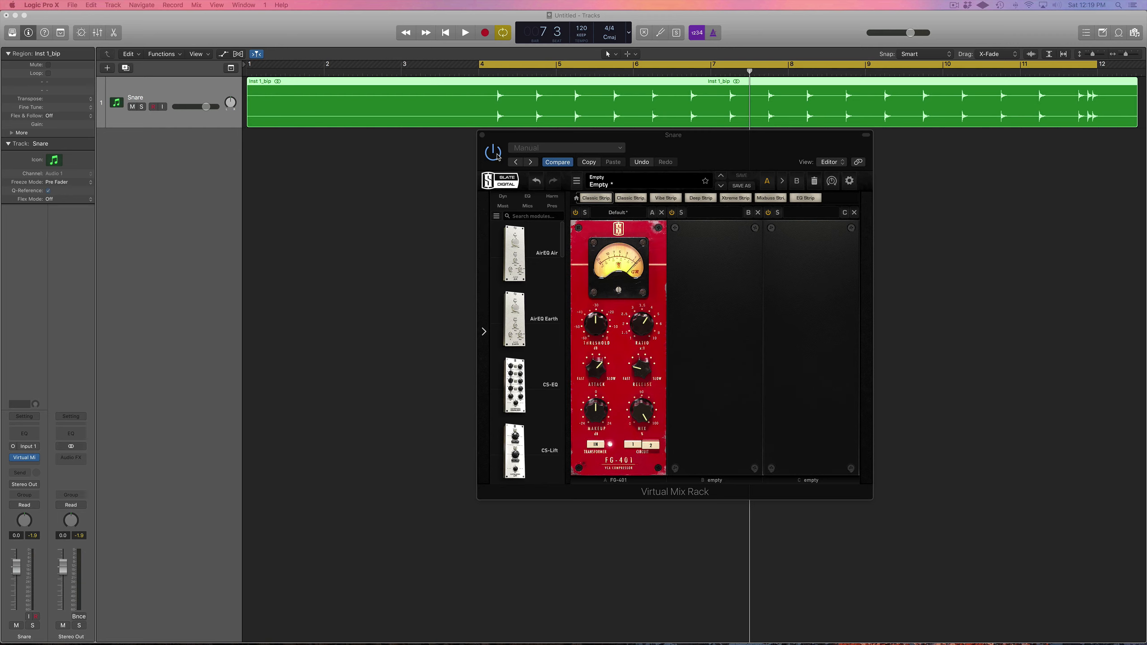
Step: Compare the snare in playback with the plug-in bypassed and enabled, and raise the FG-401's makeup gain slightly
{"action": "left_click", "coordinate": [494, 152]}
{"action": "key", "text": "space"}
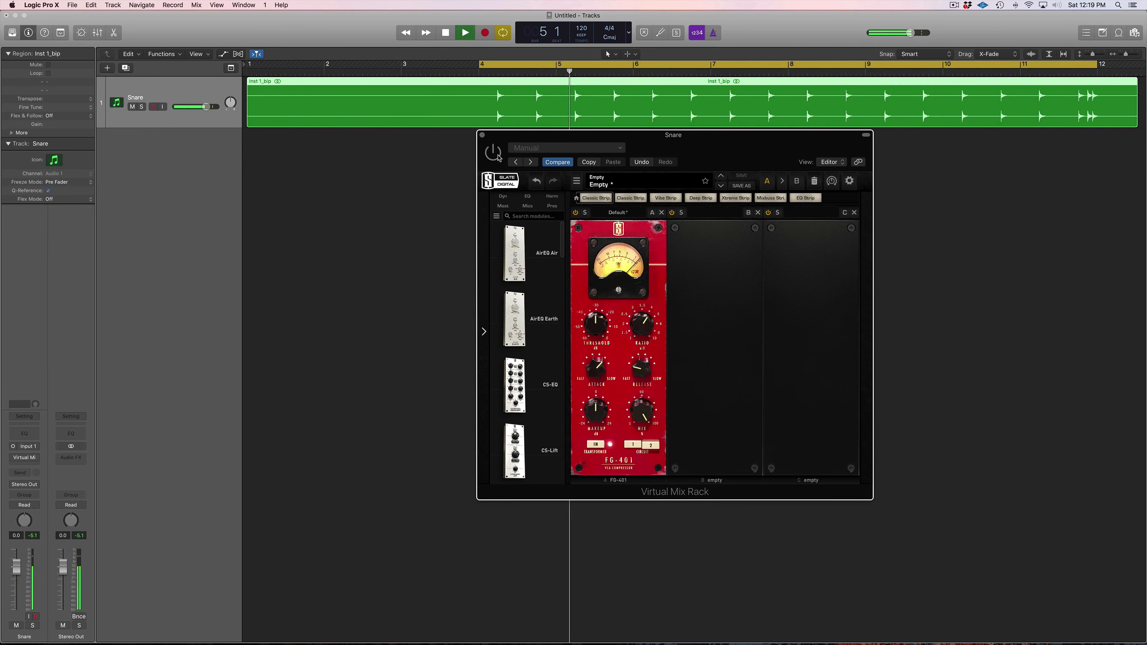
{"action": "key", "text": "space"}
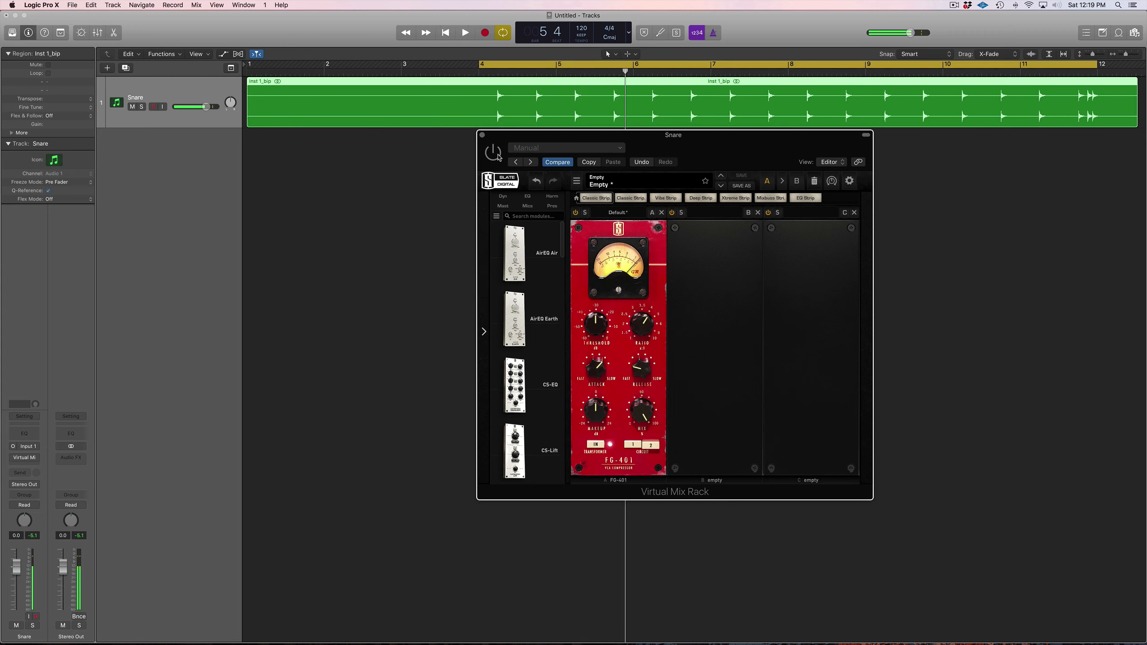
{"action": "left_click", "coordinate": [499, 156]}
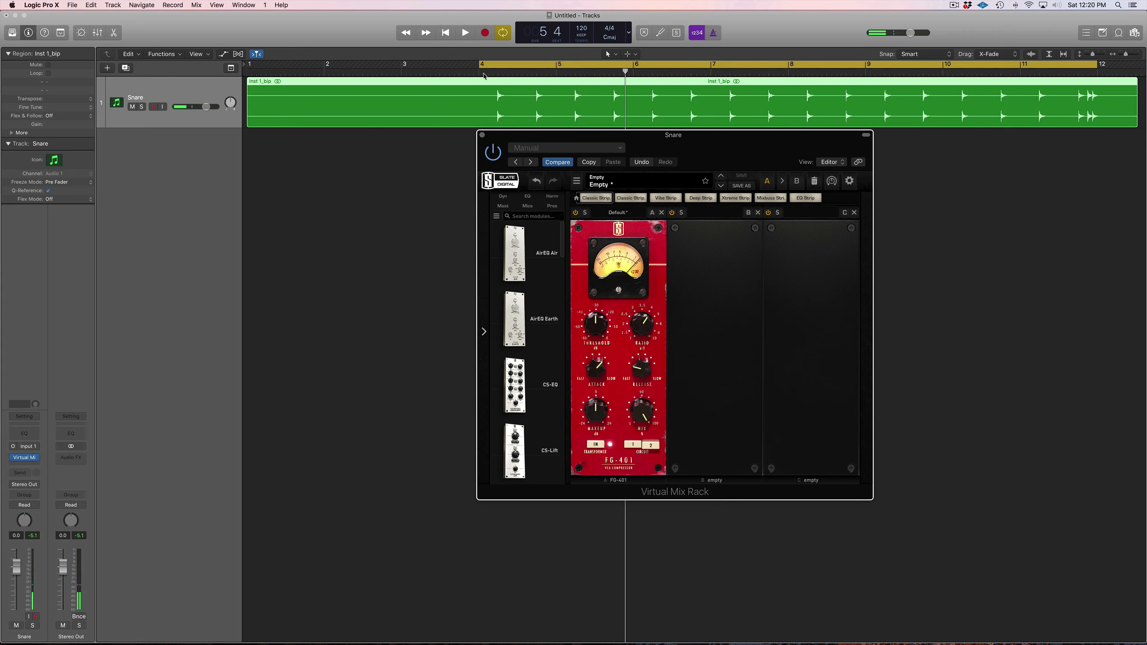
{"action": "key", "text": "space"}
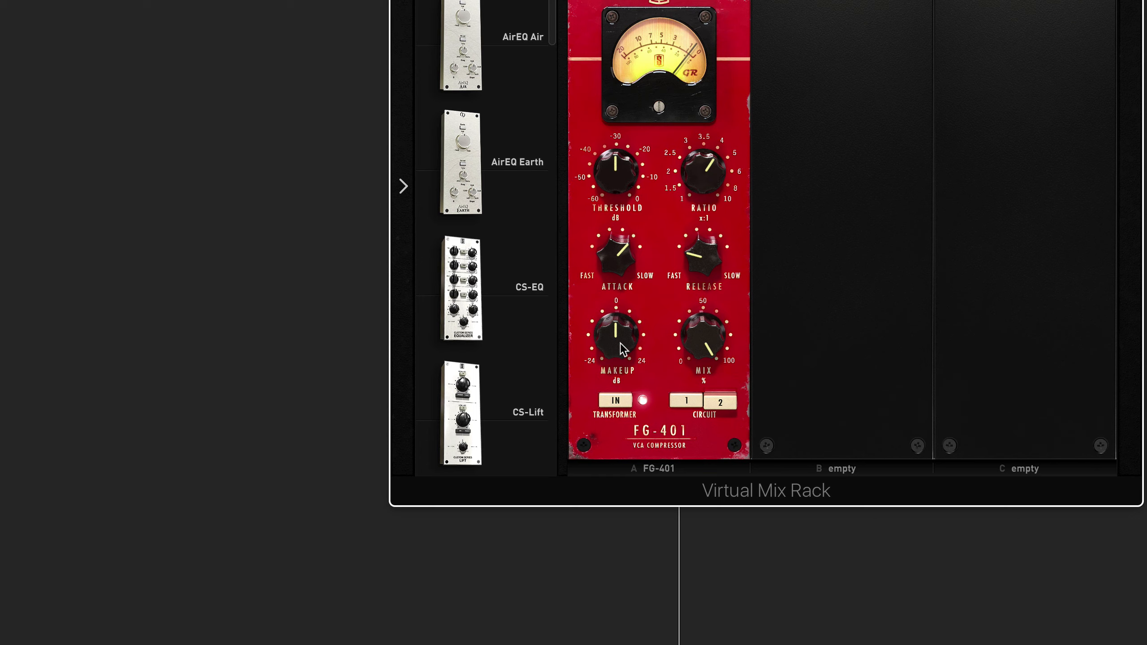
{"action": "left_click_drag", "start_coordinate": [623, 348], "coordinate": [623, 339]}
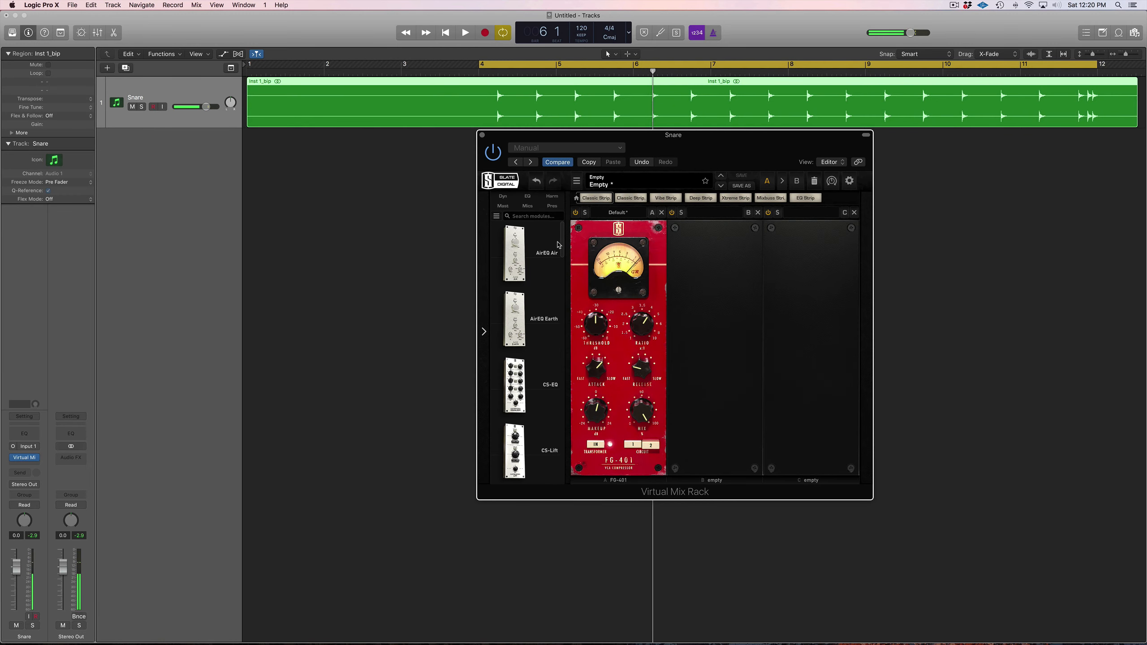
Step: Bounce the Snare region in place to a new track named "Snare slow attack" with the cycle range off and the plug-in window closed
{"action": "left_click", "coordinate": [543, 66]}
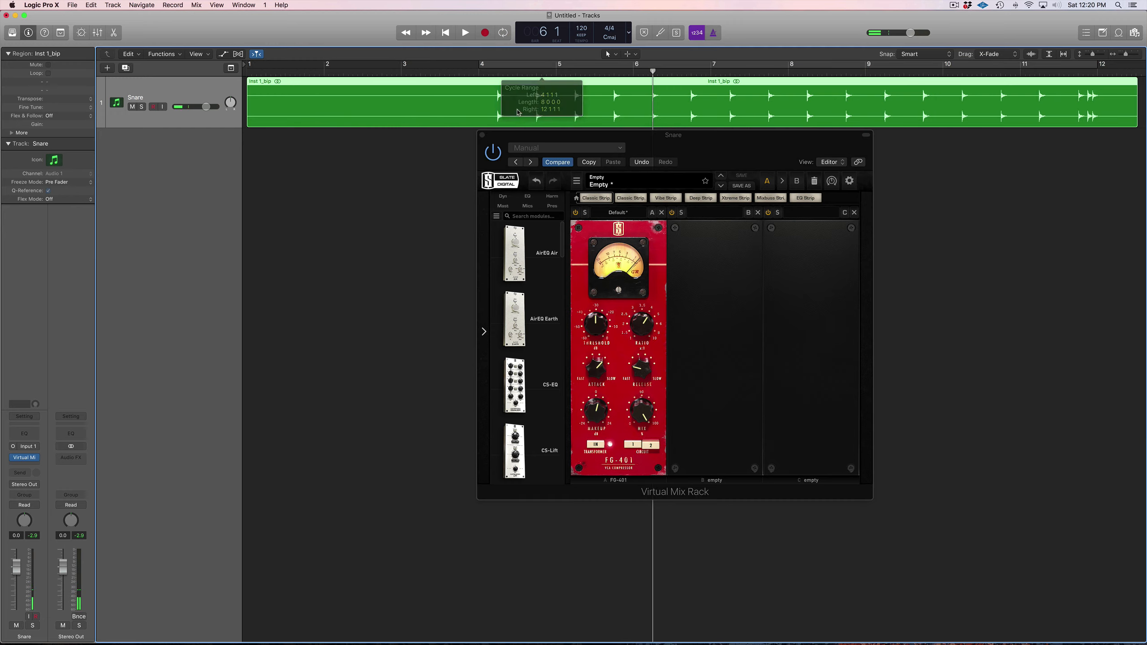
{"action": "left_click", "coordinate": [482, 136]}
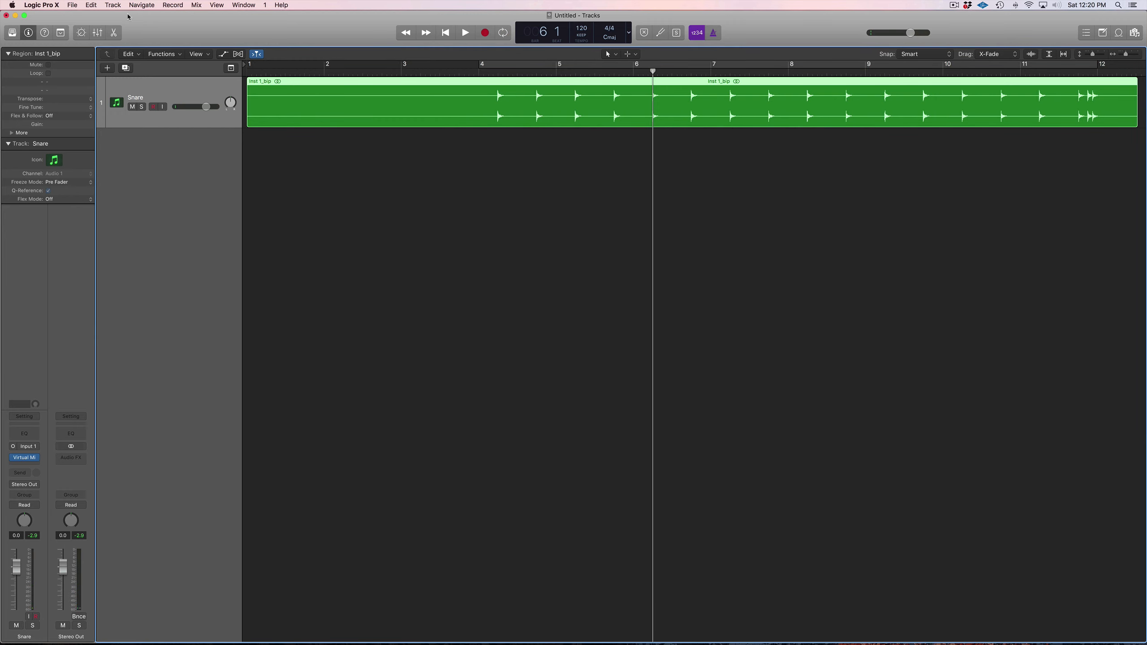
{"action": "left_click", "coordinate": [72, 5]}
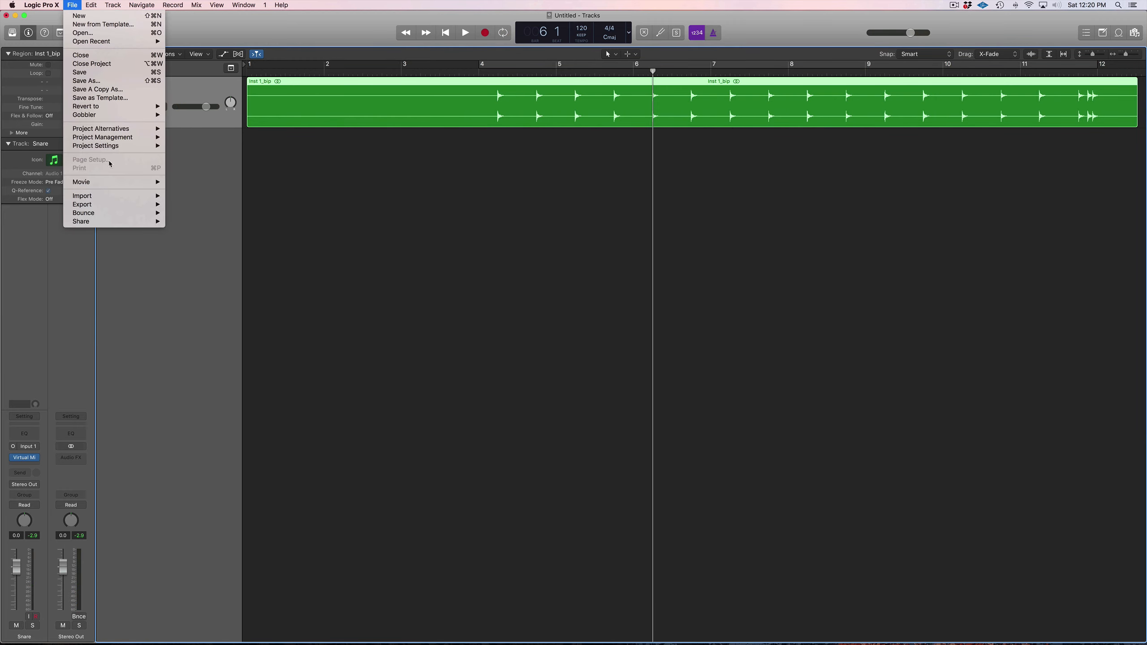
{"action": "mouse_move", "coordinate": [135, 212]}
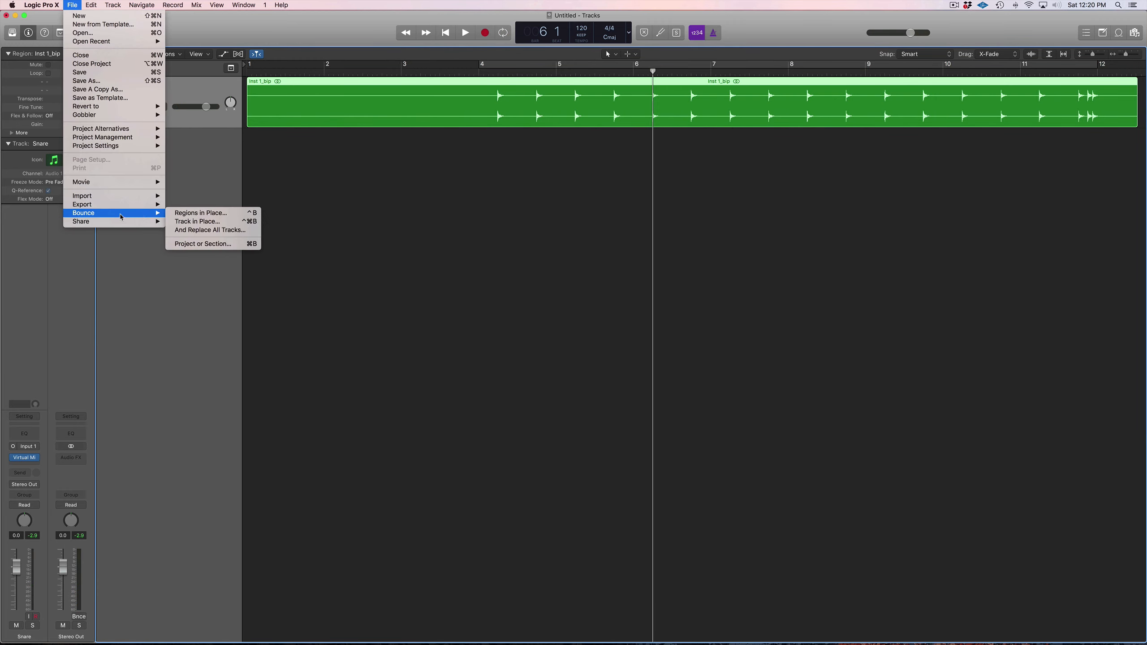
{"action": "left_click", "coordinate": [208, 214]}
{"action": "type", "text": "Snare slow attack"}
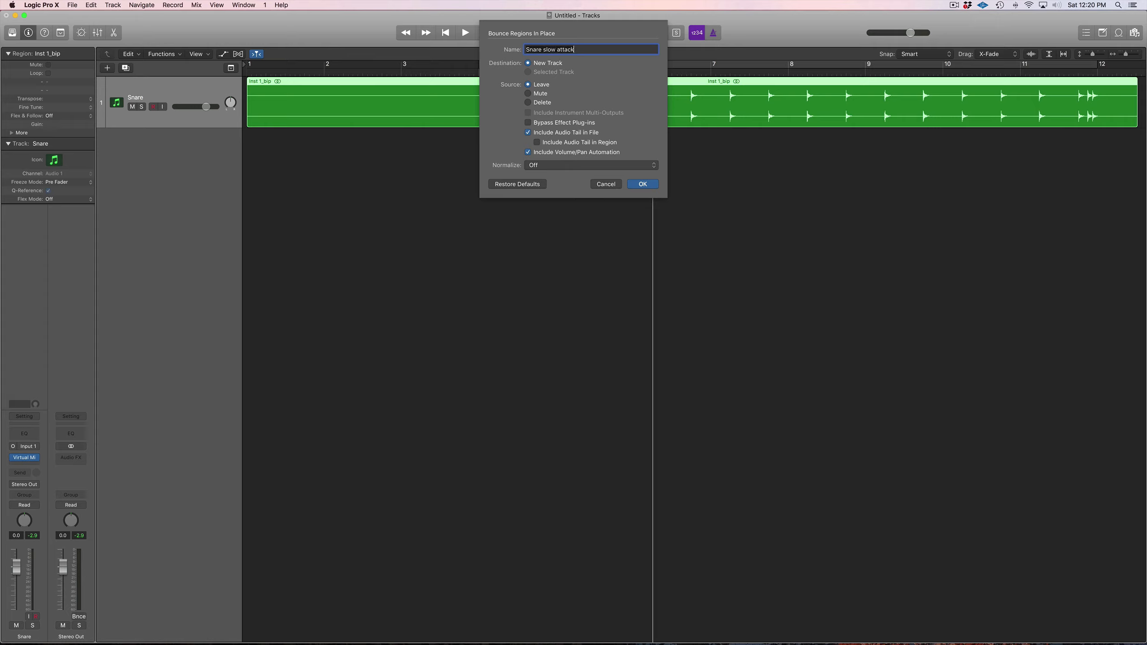
{"action": "left_click", "coordinate": [642, 184]}
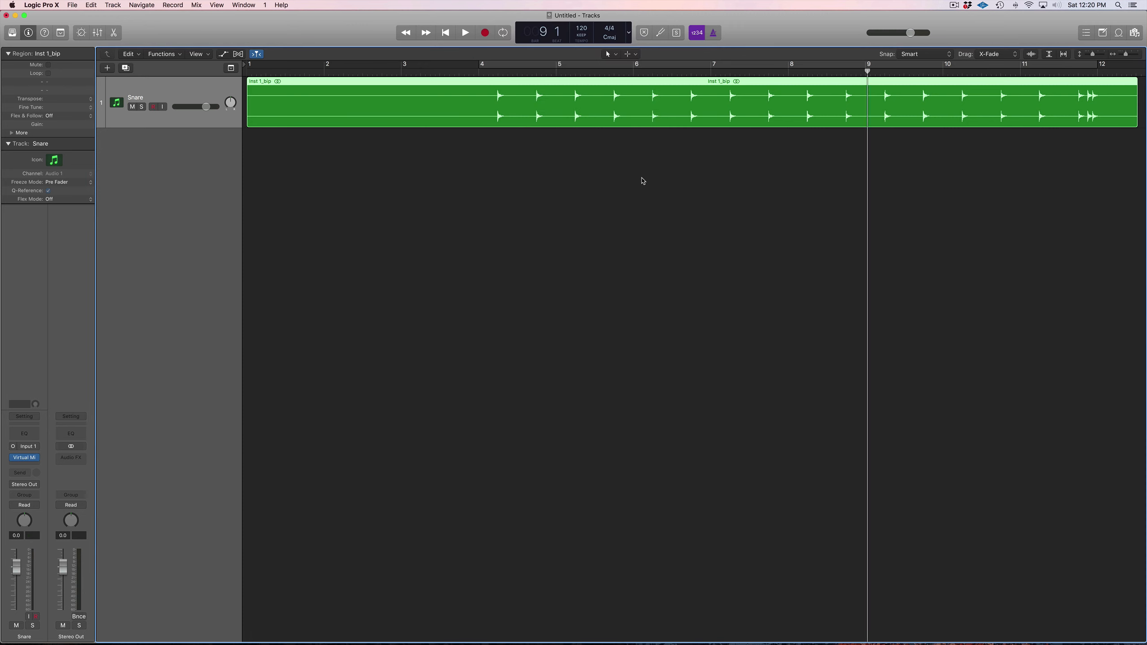
Step: Mute the Snare slow attack track, reselect the Snare track and re-enable the cycle range over bars 4 to 12
{"action": "scroll", "coordinate": [312, 170], "scroll_direction": "left", "scroll_amount": 5}
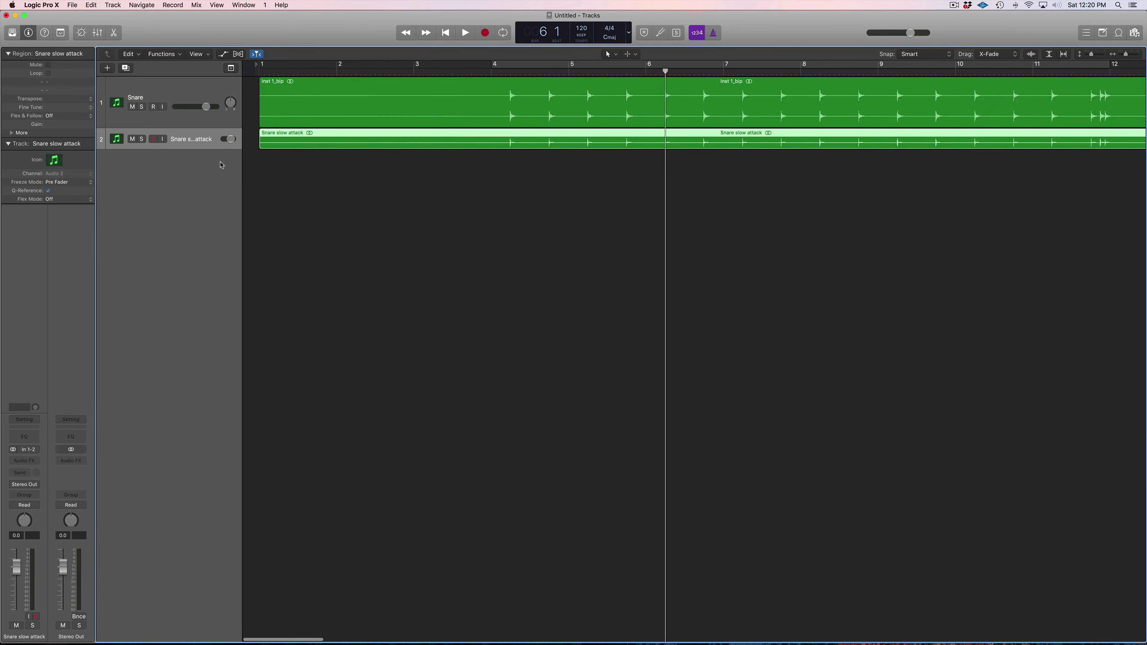
{"action": "left_click", "coordinate": [132, 138]}
{"action": "left_click", "coordinate": [155, 103]}
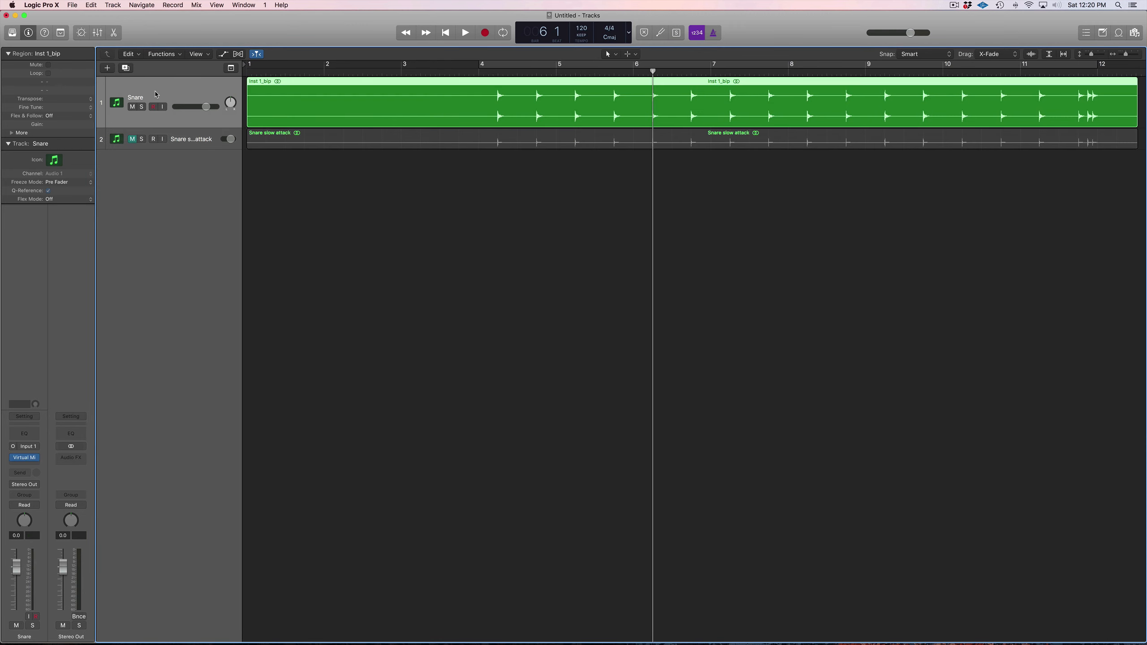
{"action": "left_click", "coordinate": [500, 69]}
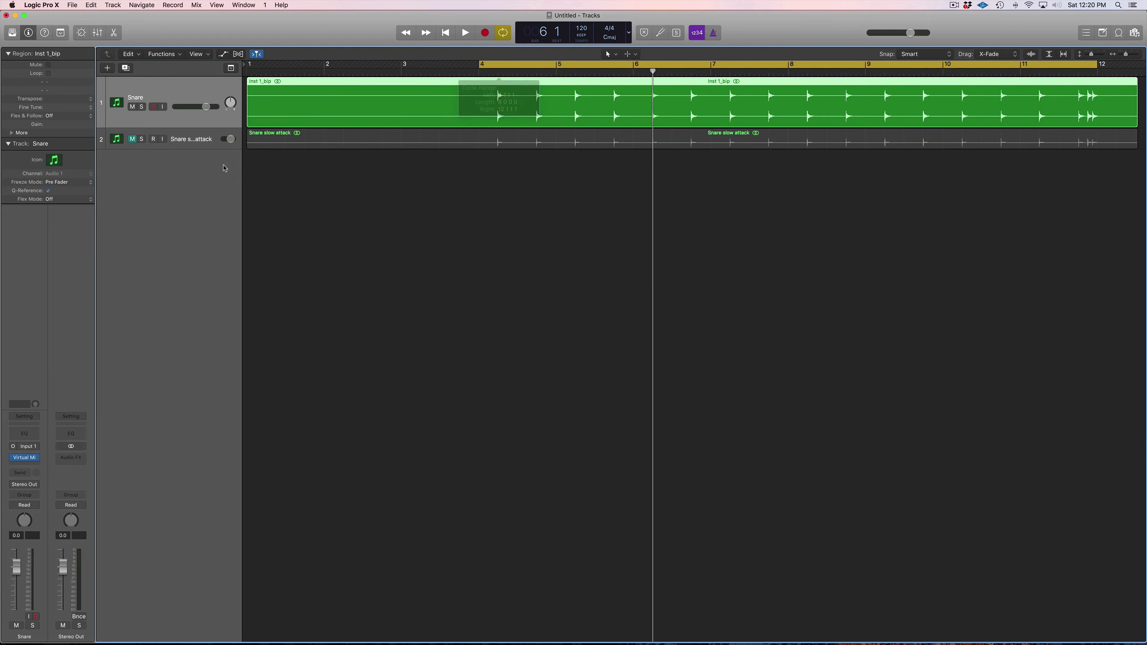
Step: Reopen the Snare track's Virtual Mix Rack and set the FG-401's attack to fast, auditioning the snare
{"action": "left_click", "coordinate": [25, 458]}
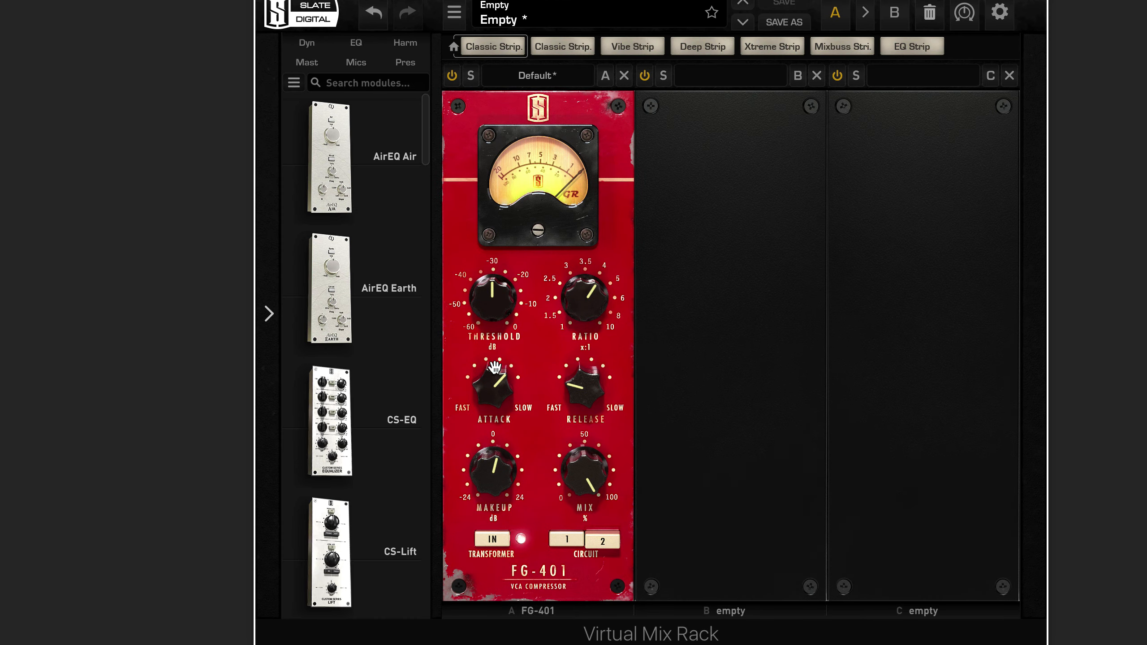
{"action": "left_click_drag", "start_coordinate": [494, 367], "coordinate": [486, 529]}
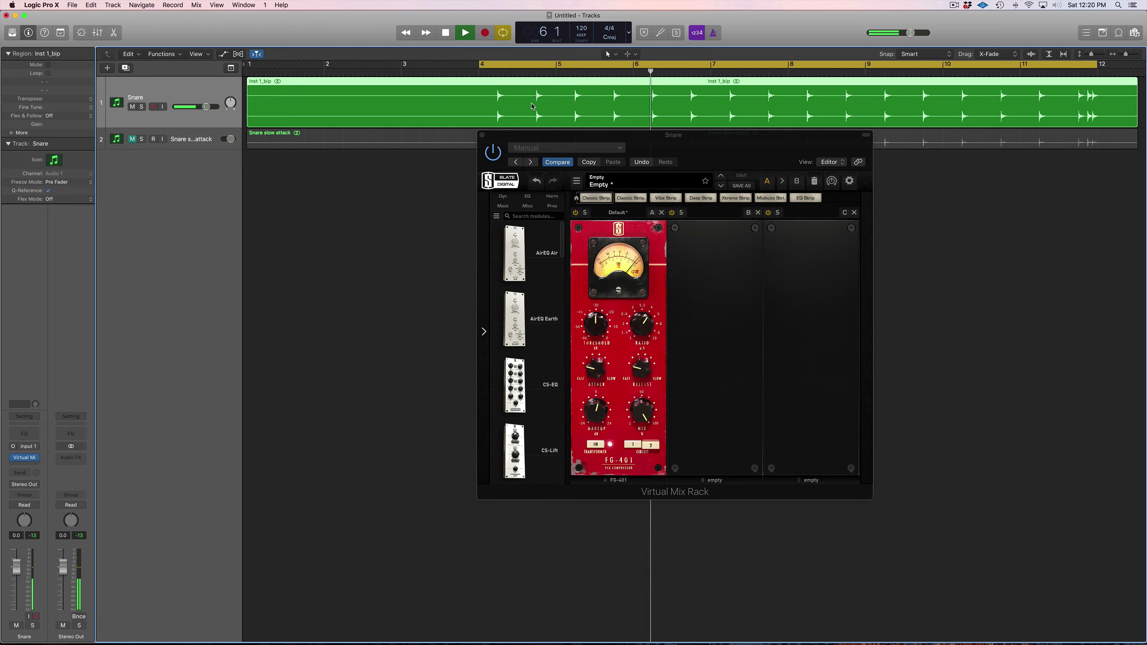
{"action": "key", "text": "space"}
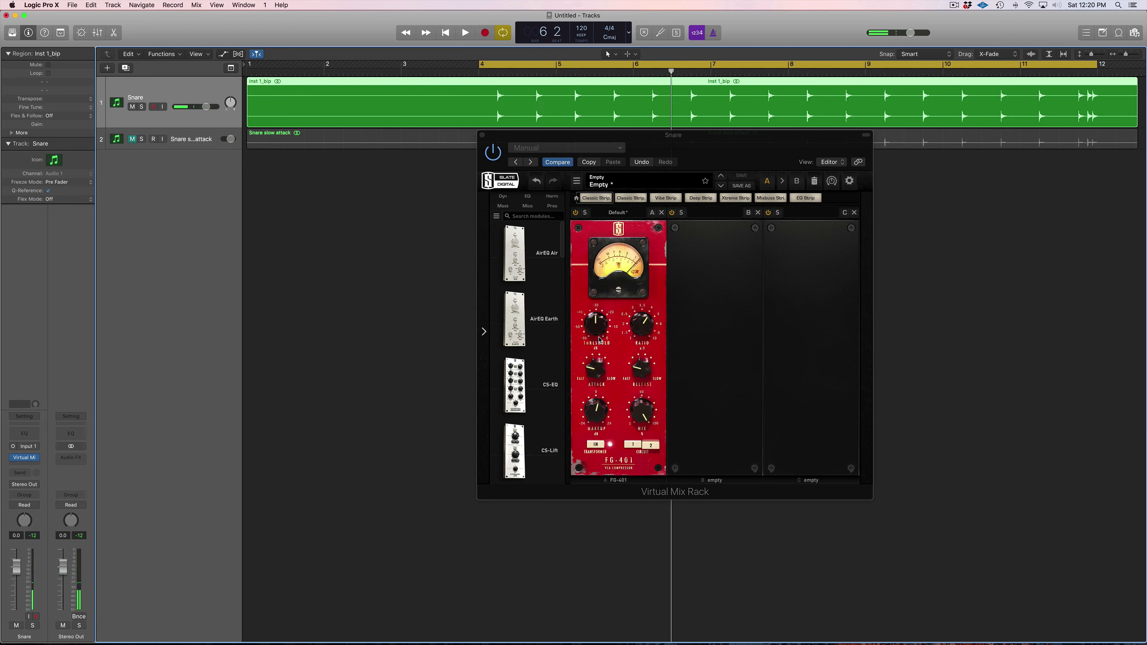
Step: Raise the FG-401's makeup gain a little further for the fast attack setting
{"action": "left_click_drag", "start_coordinate": [596, 411], "coordinate": [598, 416]}
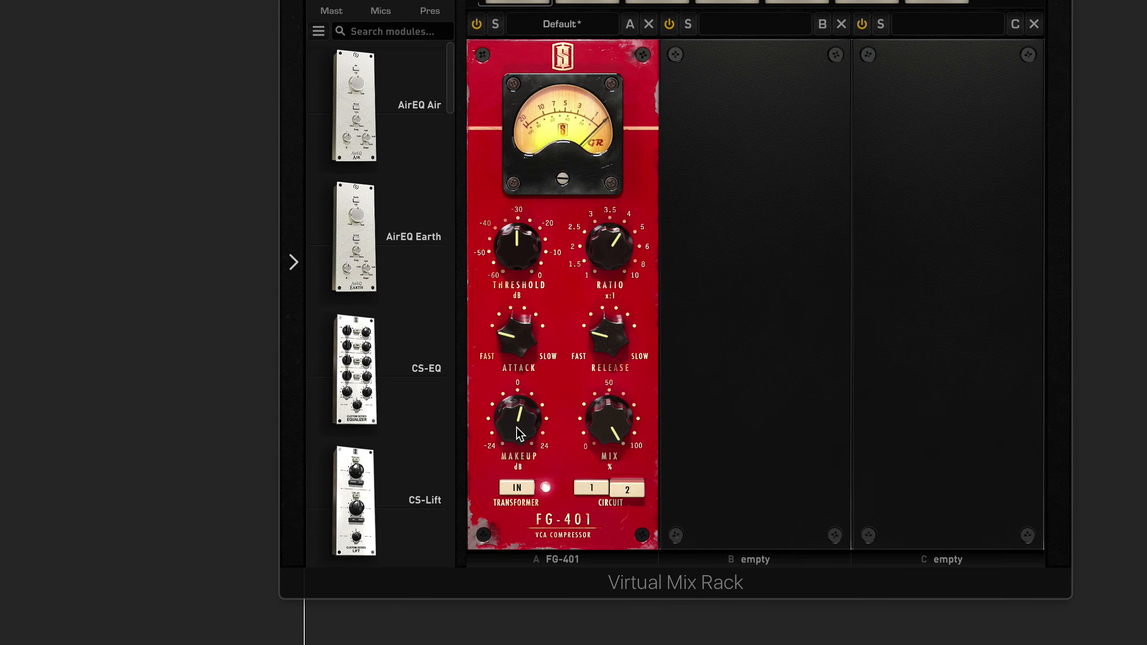
{"action": "left_click_drag", "start_coordinate": [596, 415], "coordinate": [597, 413]}
{"action": "left_click_drag", "start_coordinate": [516, 420], "coordinate": [517, 418]}
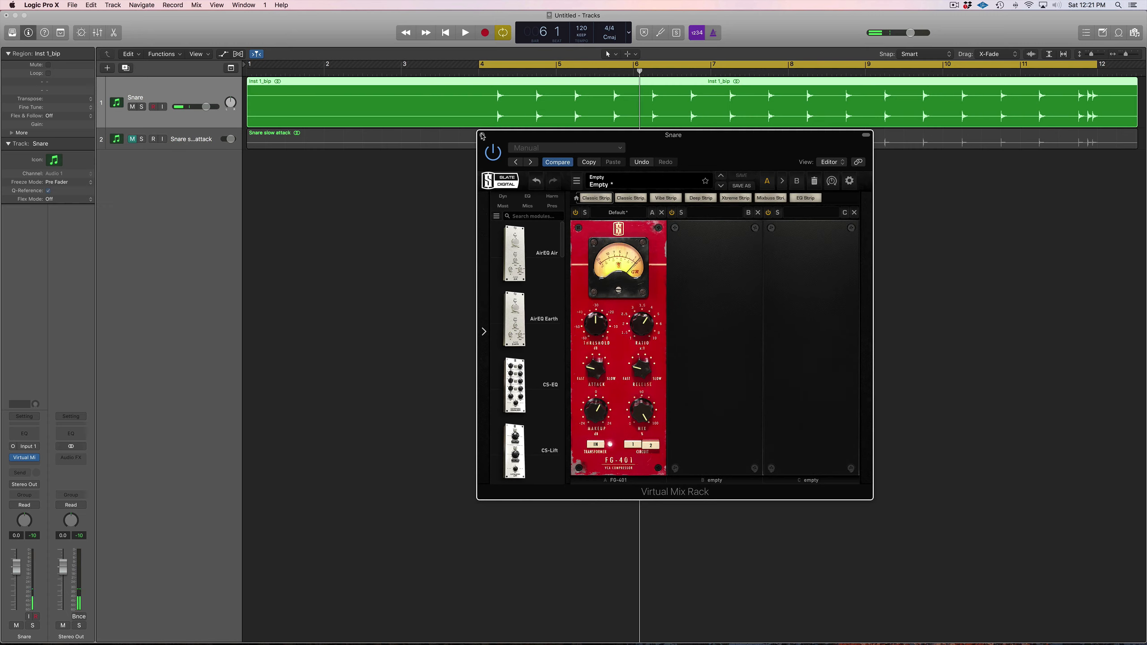
Step: Close the plug-in, disable the cycle range and bounce the Snare region in place to a new track named "snare fast attack"
{"action": "left_click", "coordinate": [481, 135]}
{"action": "left_click", "coordinate": [517, 67]}
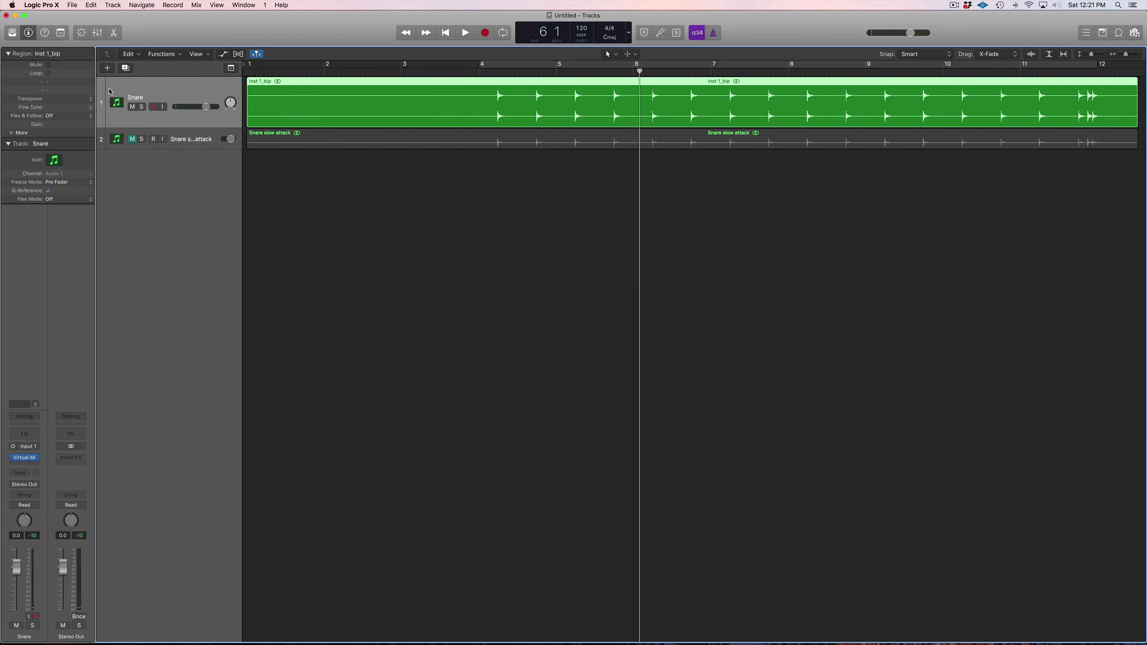
{"action": "left_click", "coordinate": [77, 7]}
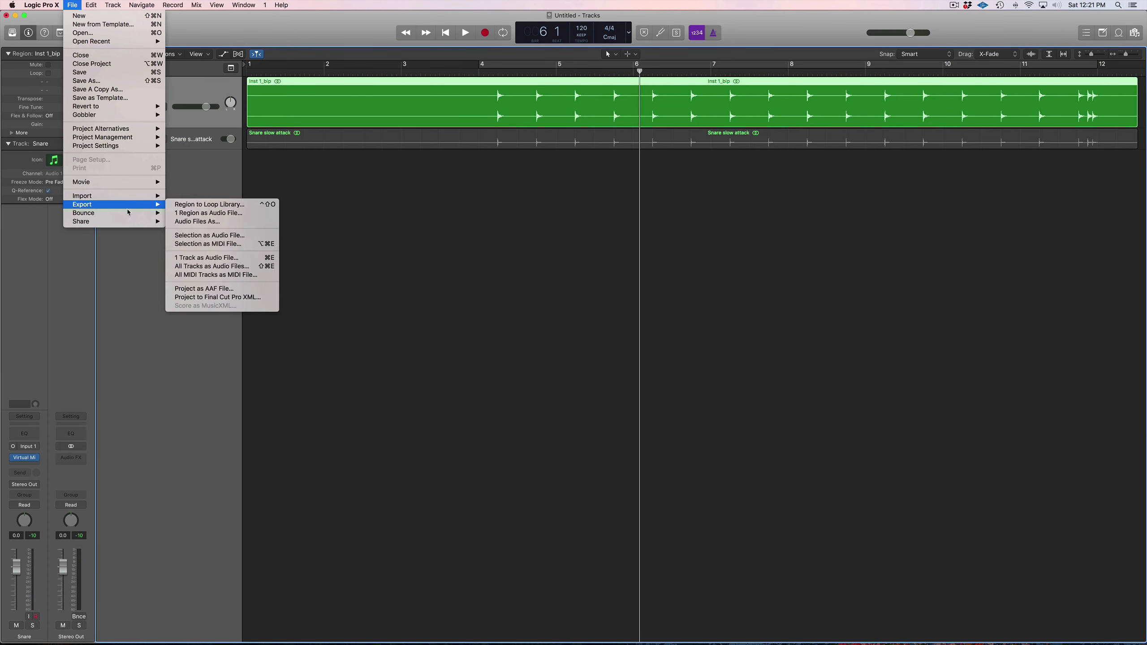
{"action": "mouse_move", "coordinate": [136, 213]}
{"action": "left_click", "coordinate": [198, 213]}
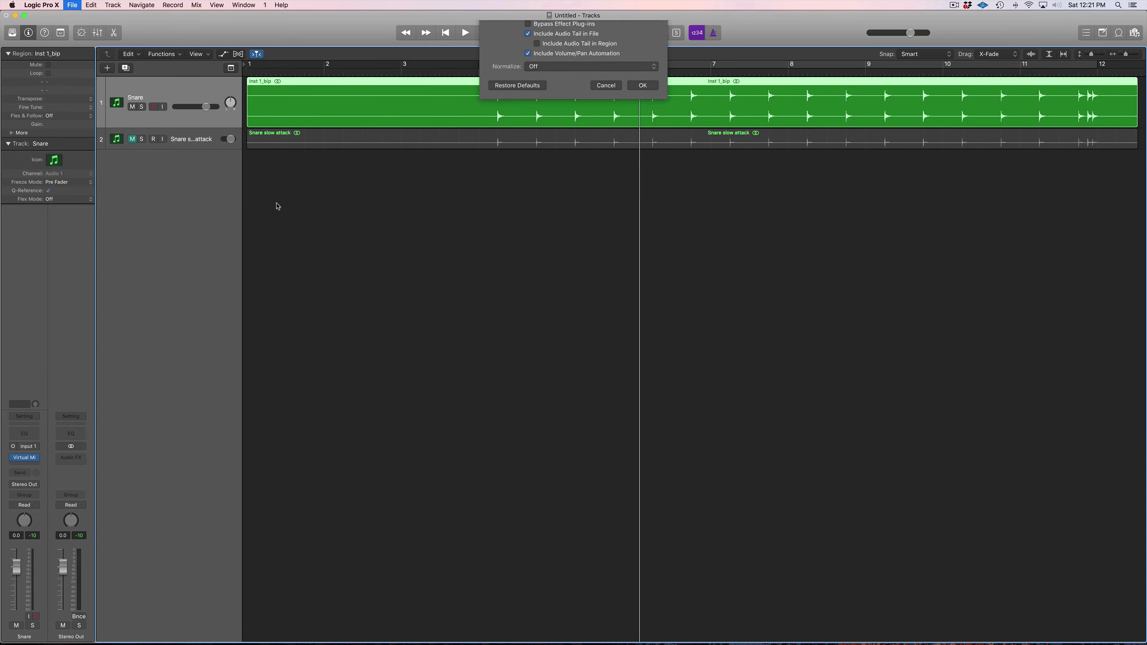
{"action": "type", "text": "snare fast attack"}
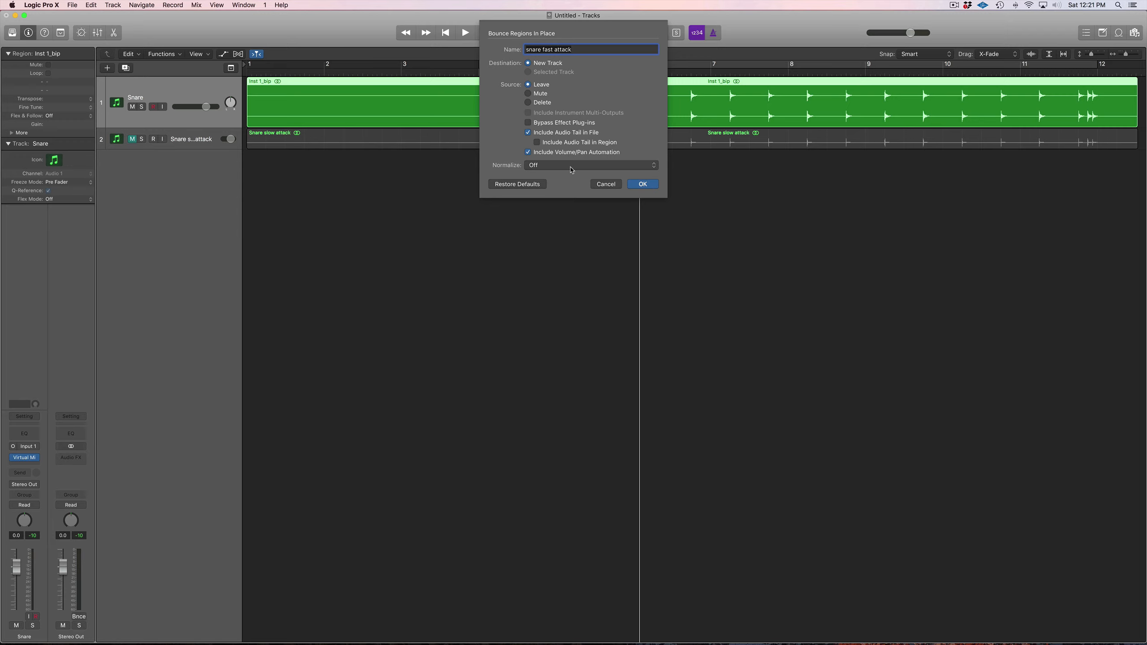
{"action": "left_click", "coordinate": [645, 185]}
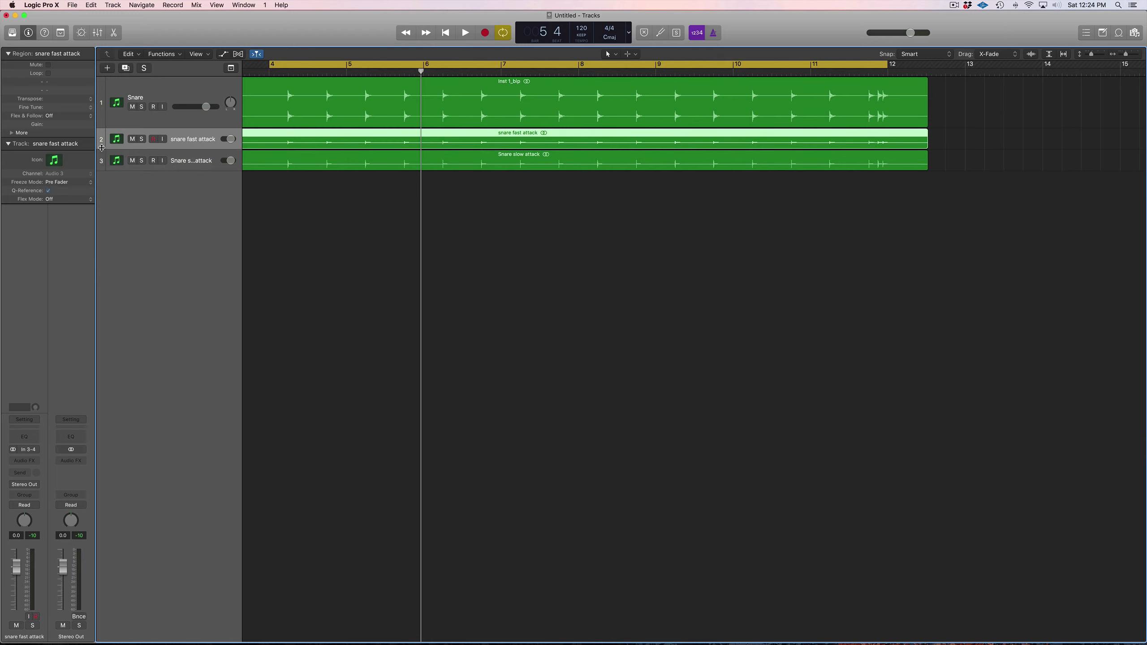
Step: Enlarge the fast and slow attack tracks and compare the waveforms of their snare hits around bar 5
{"action": "left_click_drag", "start_coordinate": [103, 148], "coordinate": [122, 292]}
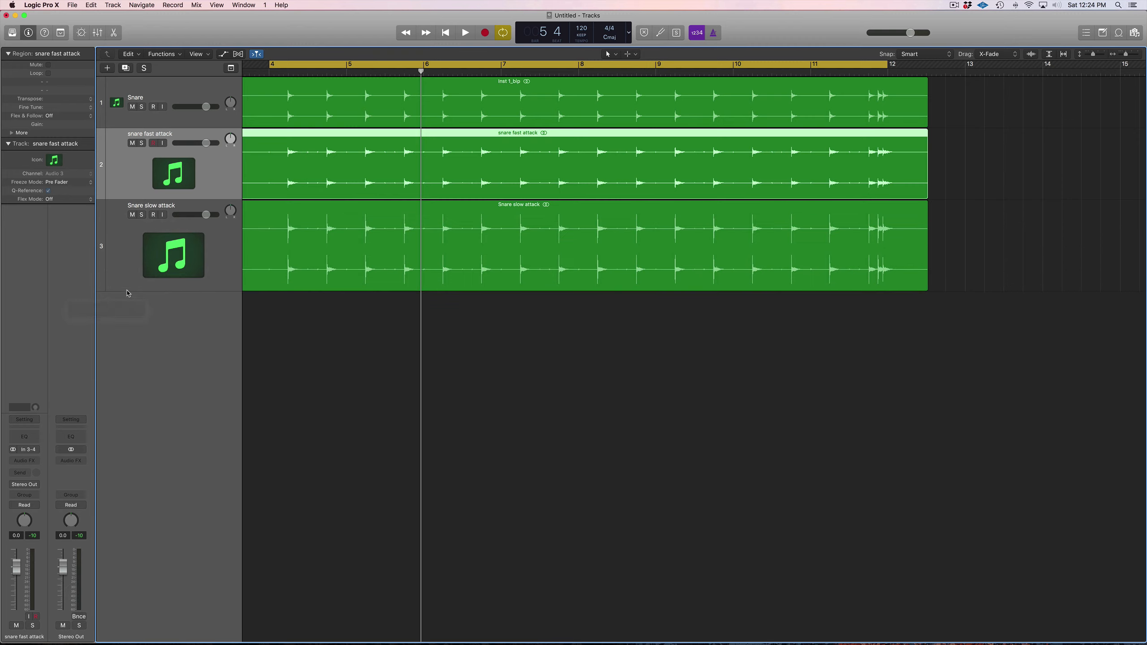
{"action": "key", "text": "super+Right"}
{"action": "key", "text": "super+Right"}
{"action": "key", "text": "super+Right"}
{"action": "key", "text": "super+Right"}
{"action": "key", "text": "super+Right"}
{"action": "key", "text": "super+Right"}
{"action": "key", "text": "super+Right"}
{"action": "key", "text": "super+Right"}
{"action": "key", "text": "super+Right"}
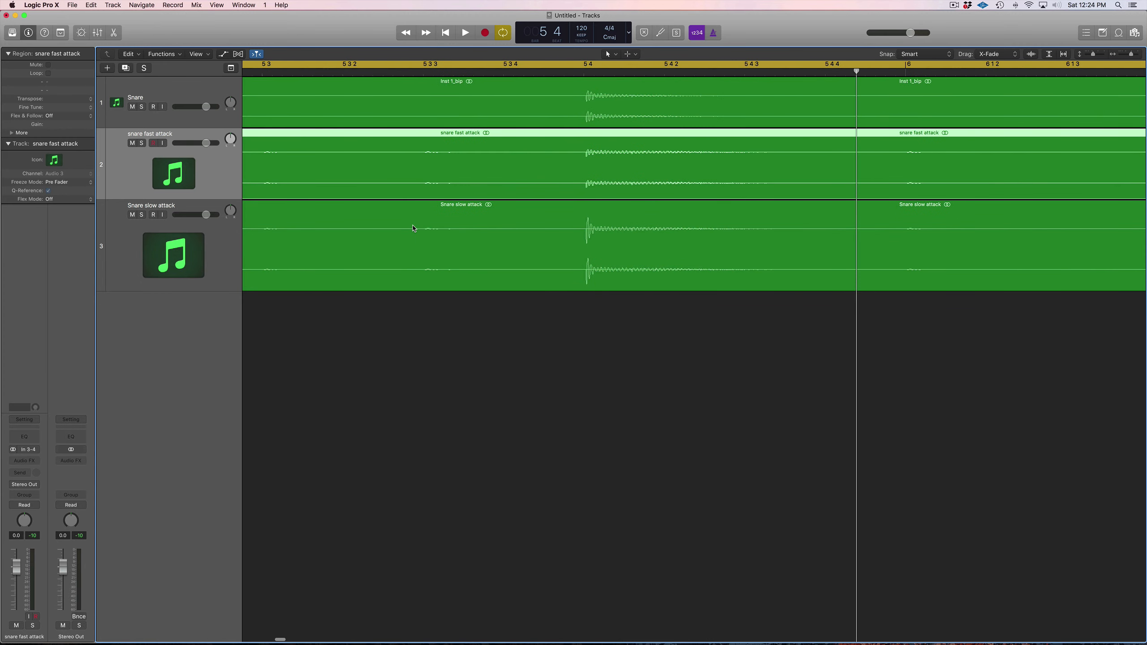
{"action": "key", "text": "super+Left"}
{"action": "key", "text": "super+Left"}
{"action": "key", "text": "super+Left"}
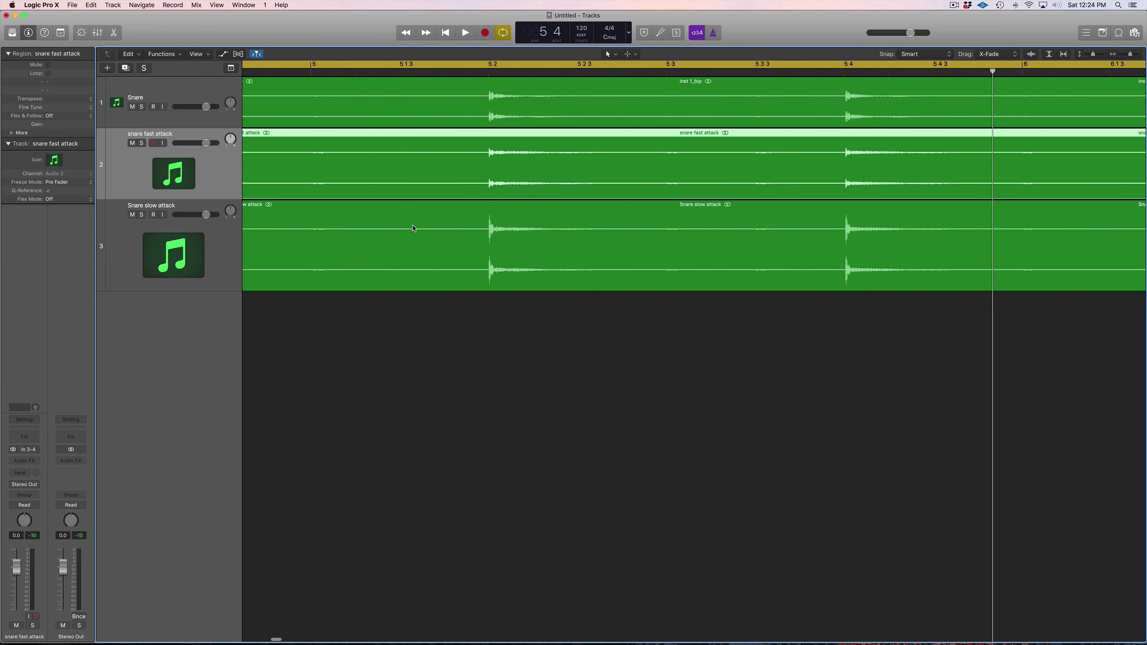
{"action": "scroll", "coordinate": [414, 228], "scroll_direction": "left", "scroll_amount": 5}
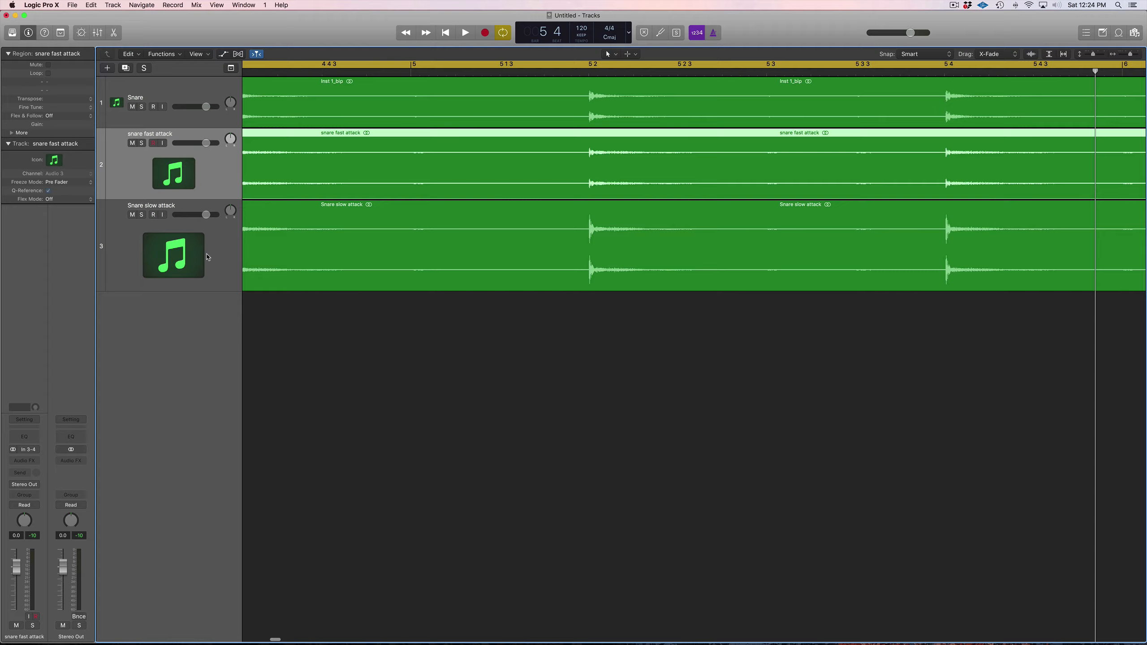
Step: Compare the slow and fast attack snare hits around bar 5, and solo and play the Snare slow attack track
{"action": "left_click", "coordinate": [268, 216]}
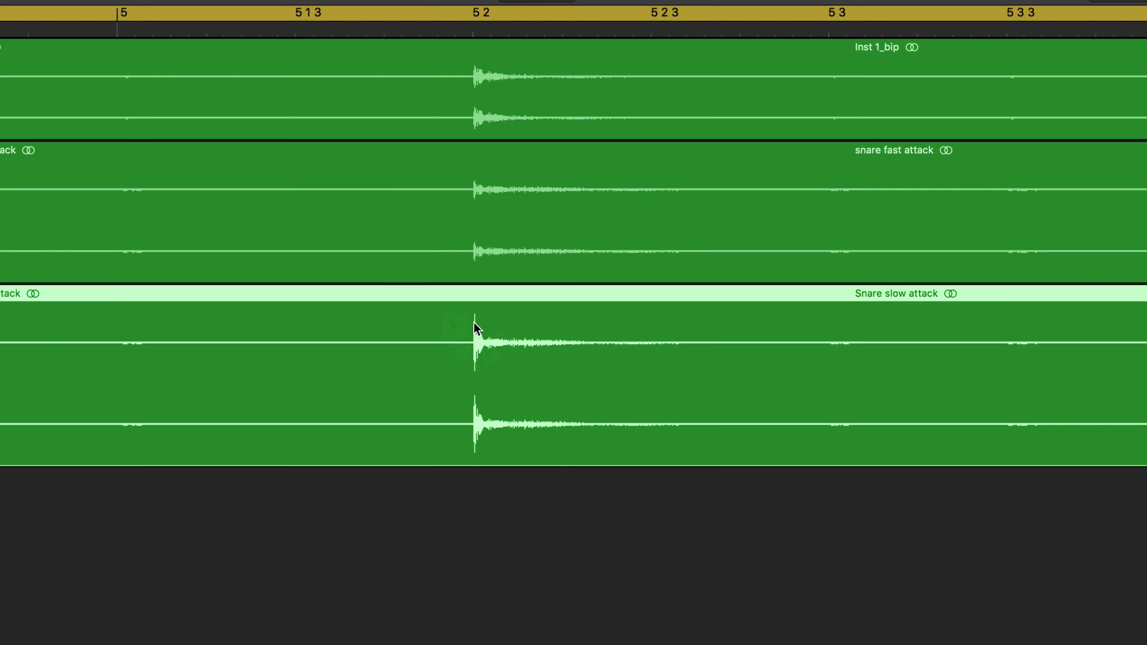
{"action": "left_click", "coordinate": [518, 170]}
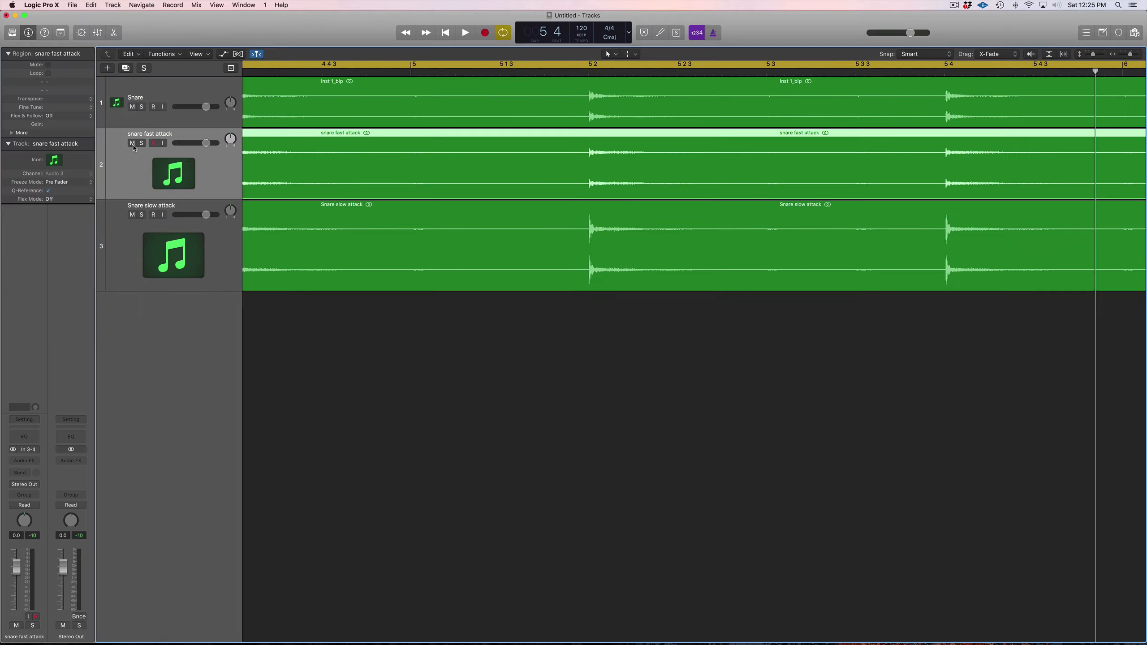
{"action": "left_click", "coordinate": [141, 215]}
{"action": "key", "text": "space"}
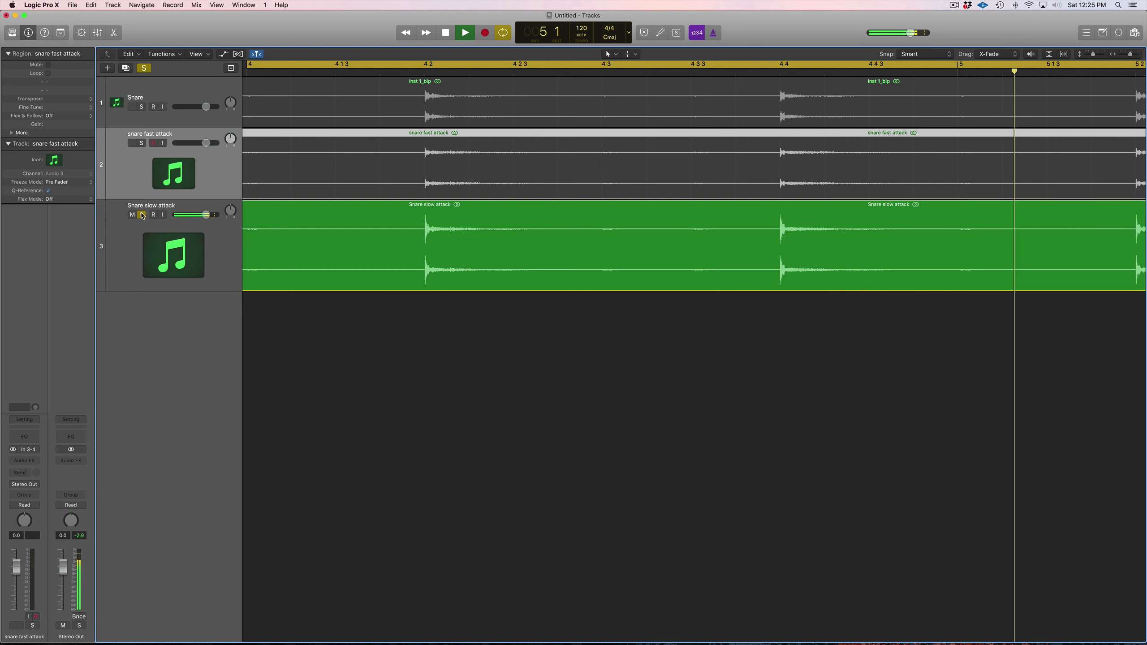
{"action": "key", "text": "space"}
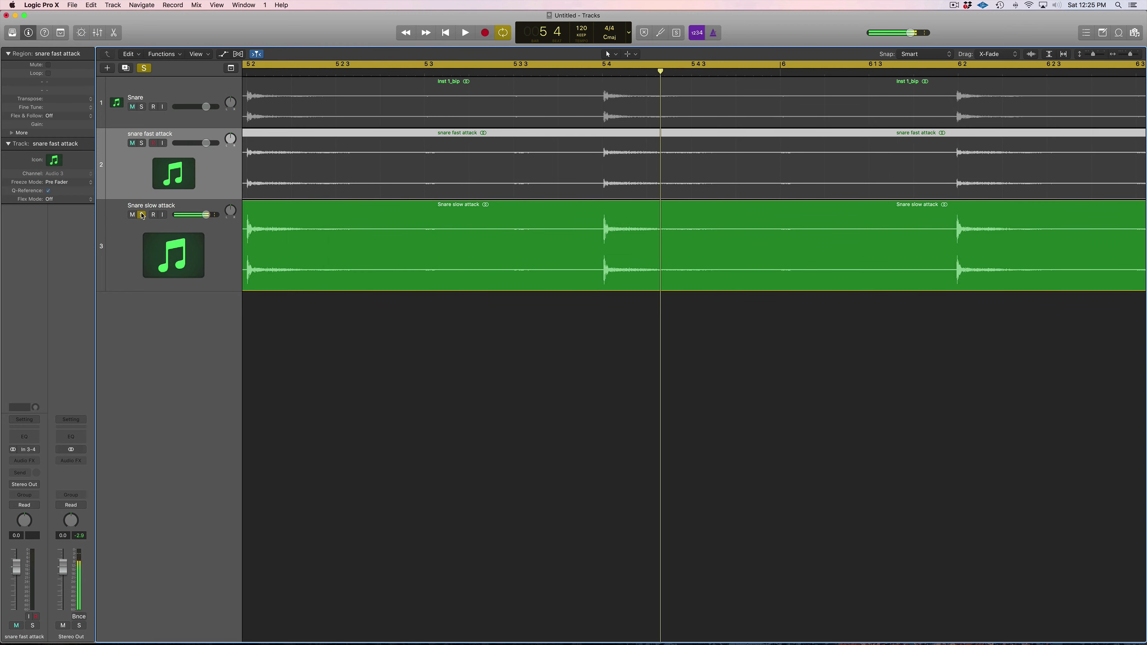
Step: Switch the solo from the slow attack track to the snare fast attack track and audition it
{"action": "left_click", "coordinate": [142, 215]}
{"action": "left_click", "coordinate": [141, 143]}
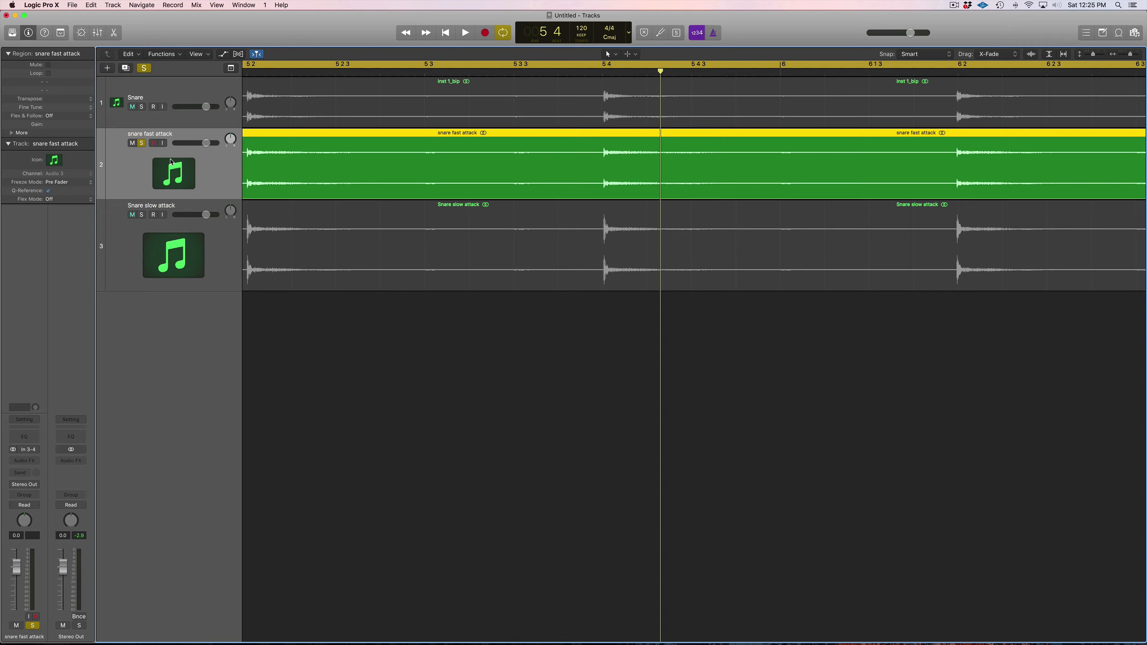
{"action": "key", "text": "space"}
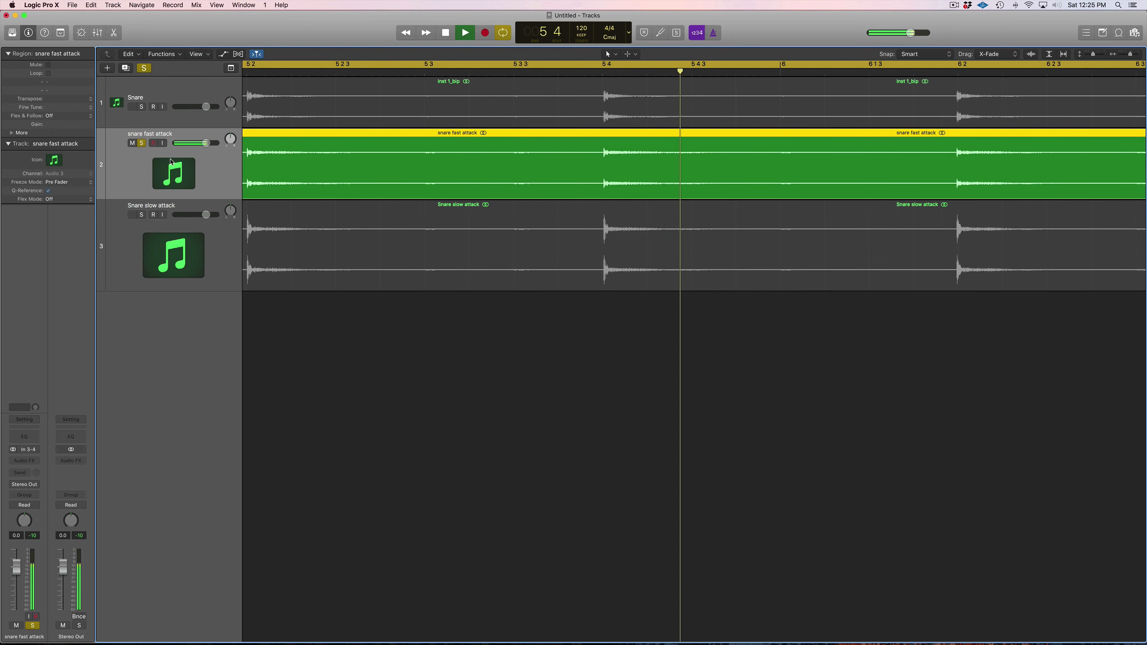
{"action": "key", "text": "space"}
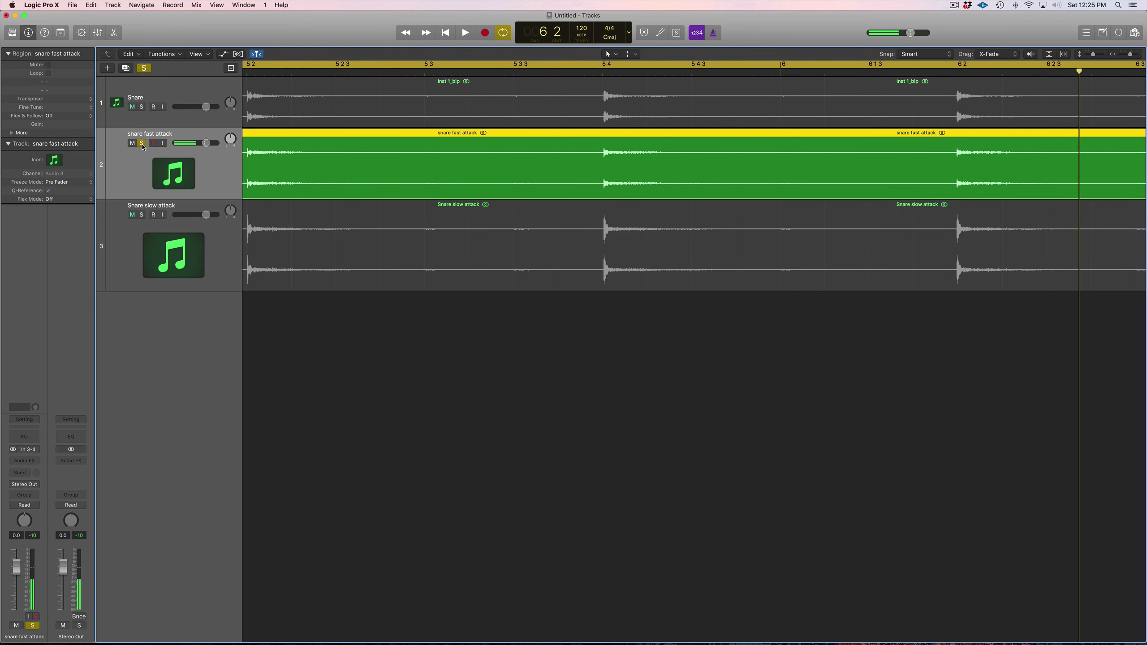
Step: Replay the Snare slow attack track in solo, and return the solo to the snare fast attack track
{"action": "left_click", "coordinate": [142, 144]}
{"action": "left_click", "coordinate": [142, 215]}
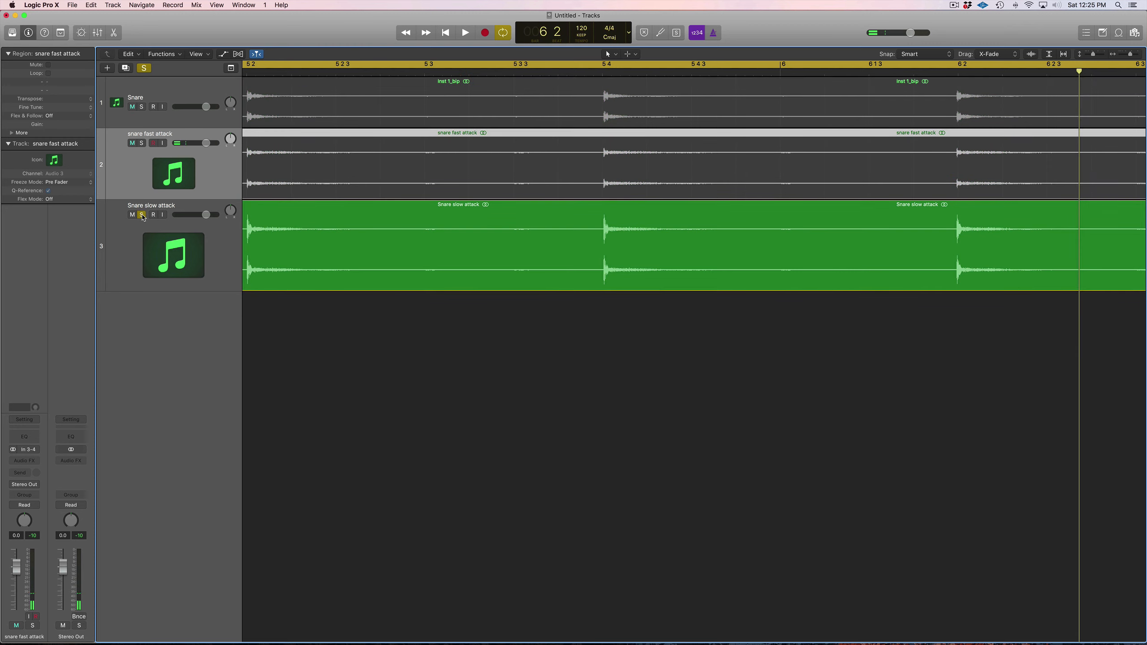
{"action": "key", "text": "space"}
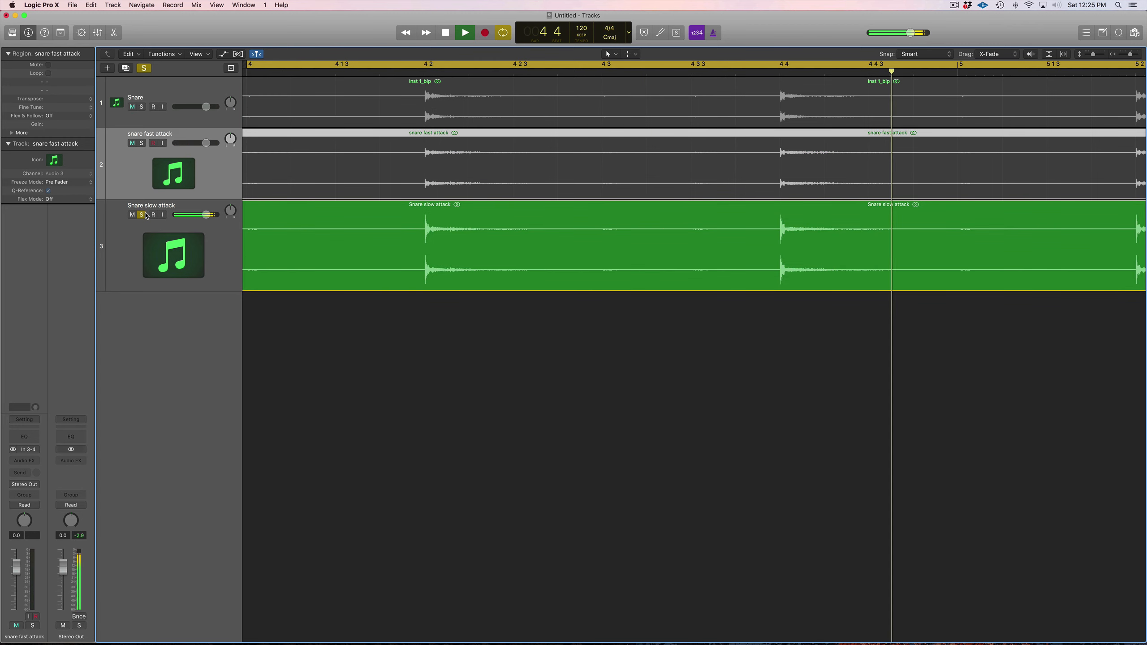
{"action": "left_click", "coordinate": [146, 215]}
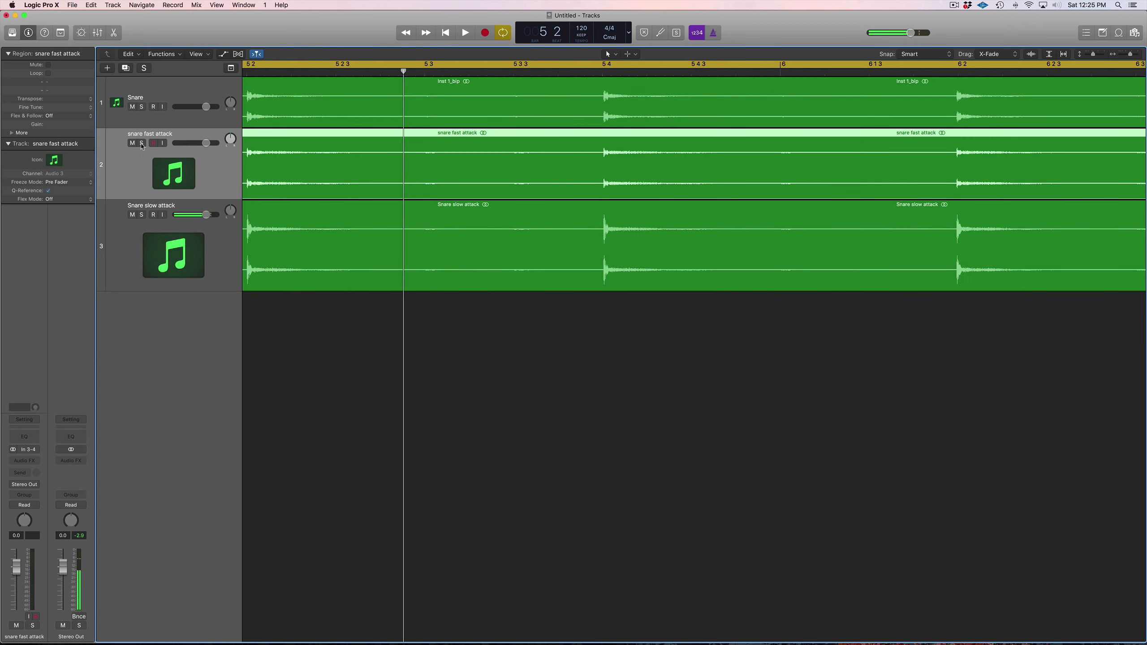
{"action": "left_click", "coordinate": [141, 144]}
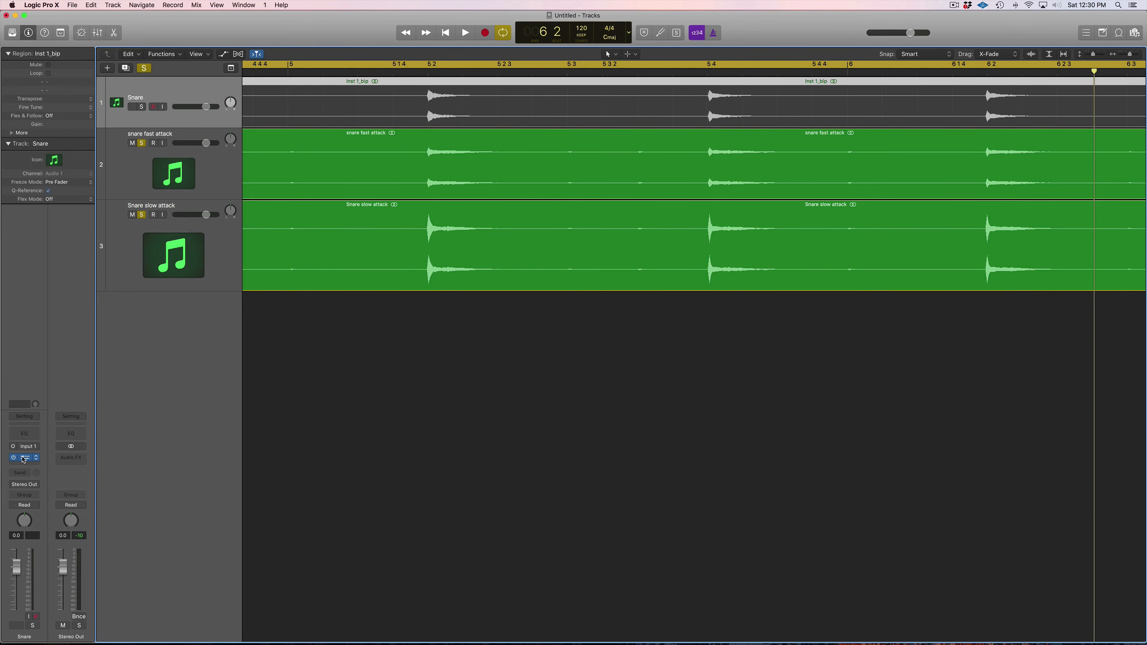
Step: Reopen the Snare track's Virtual Mix Rack and place its window below the fast and slow attack waveforms
{"action": "left_click", "coordinate": [24, 458]}
{"action": "left_click_drag", "start_coordinate": [574, 360], "coordinate": [574, 348]}
{"action": "left_click_drag", "start_coordinate": [522, 270], "coordinate": [524, 275]}
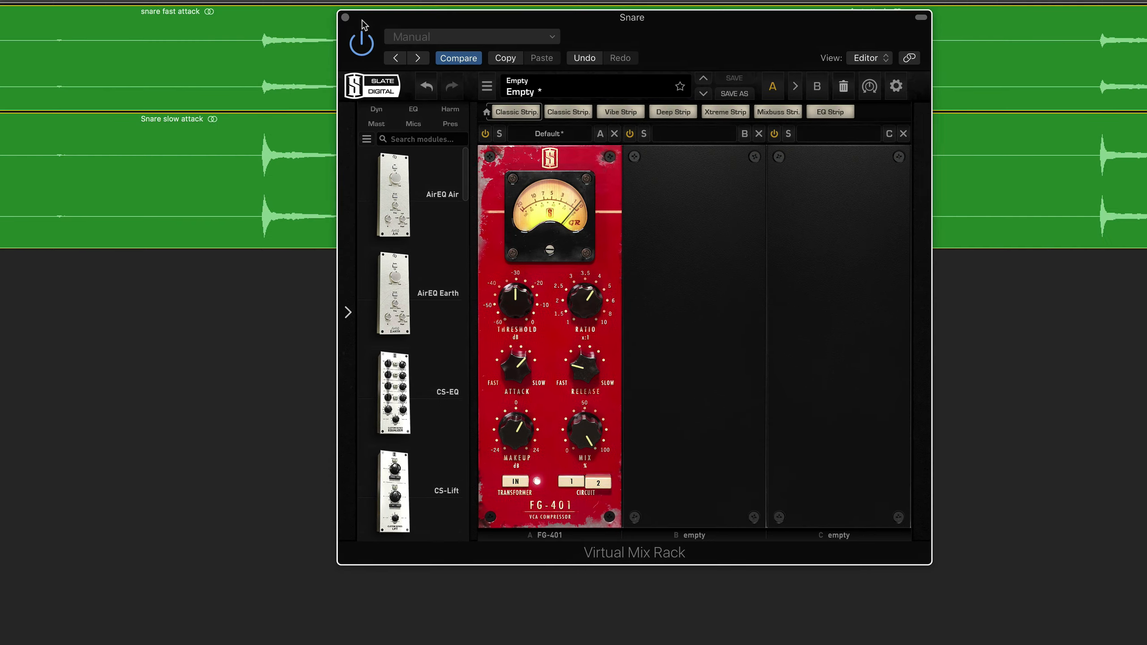
{"action": "left_click_drag", "start_coordinate": [363, 18], "coordinate": [369, 267]}
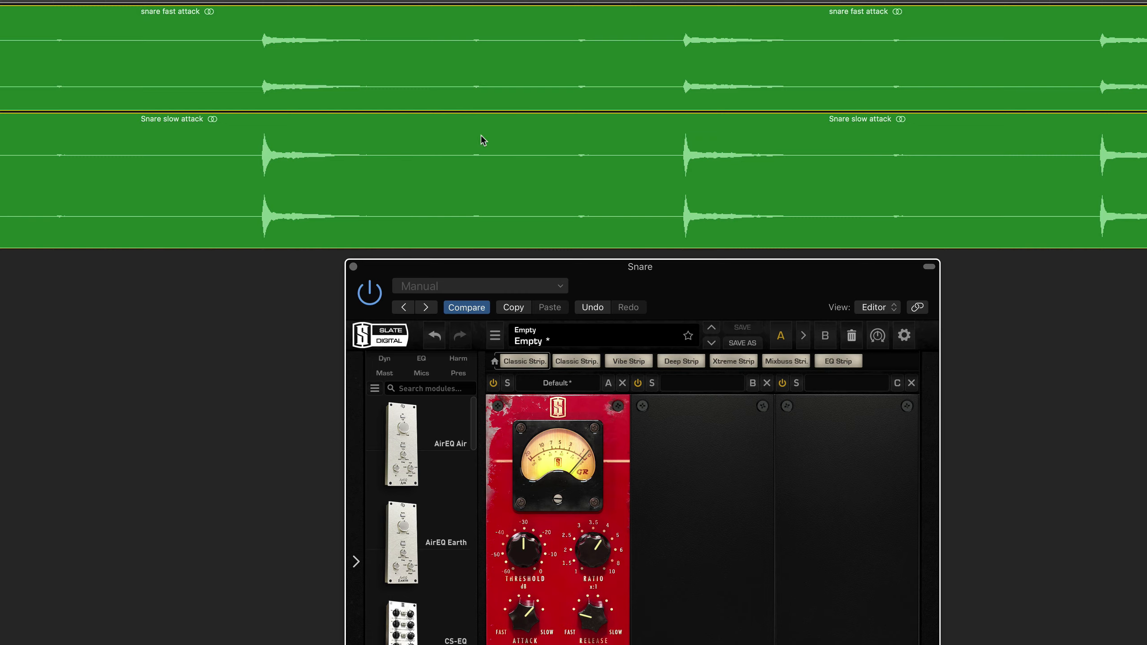
Step: Demonstrate the FG-401's attack range by sweeping it between fast and slow, leaving the attack at 3
{"action": "left_click_drag", "start_coordinate": [520, 621], "coordinate": [514, 644]}
{"action": "left_click_drag", "start_coordinate": [507, 271], "coordinate": [518, 175]}
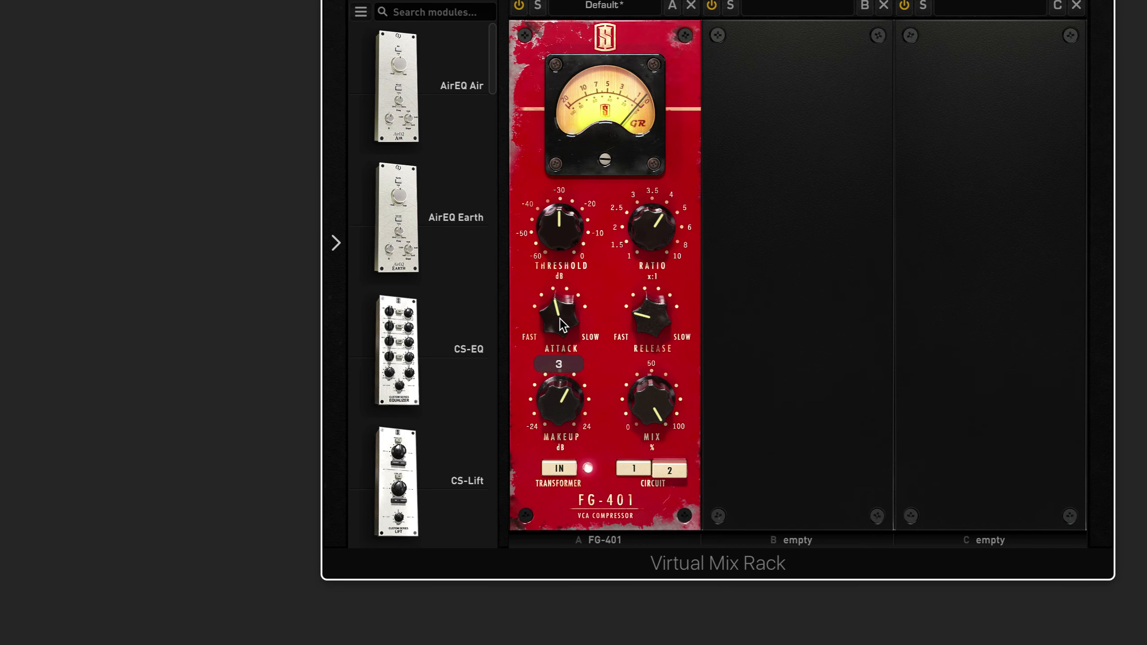
{"action": "left_click_drag", "start_coordinate": [557, 326], "coordinate": [560, 266]}
{"action": "left_click_drag", "start_coordinate": [560, 316], "coordinate": [554, 376]}
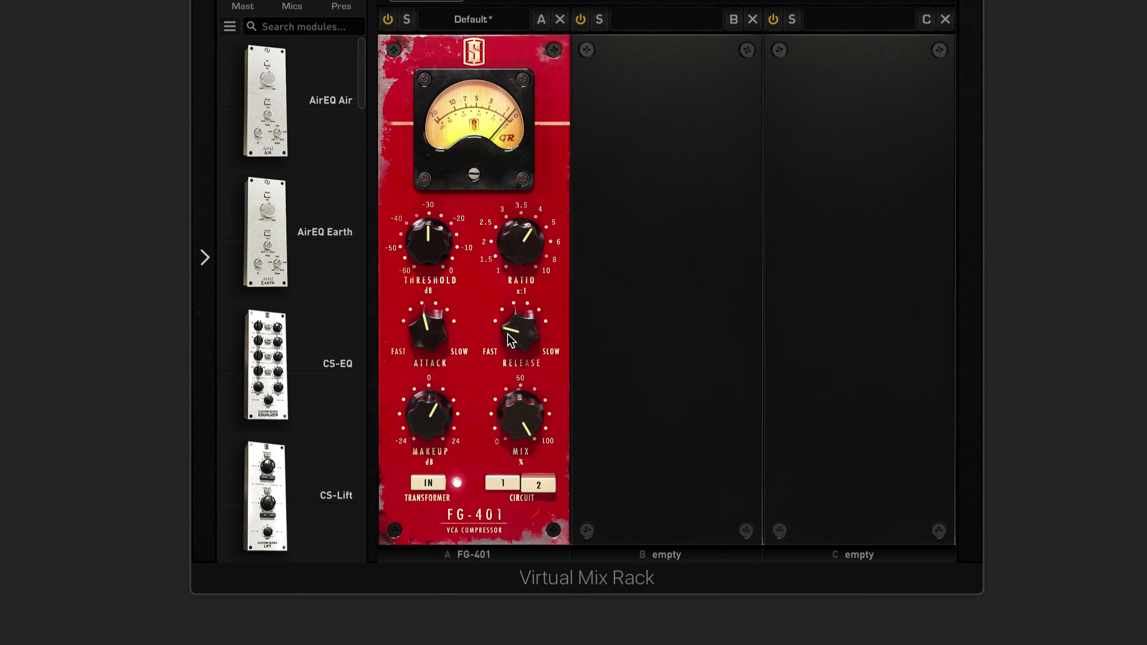
Step: Try slower and faster release positions on the FG-401 and set the release to 3
{"action": "left_click_drag", "start_coordinate": [508, 339], "coordinate": [524, 321]}
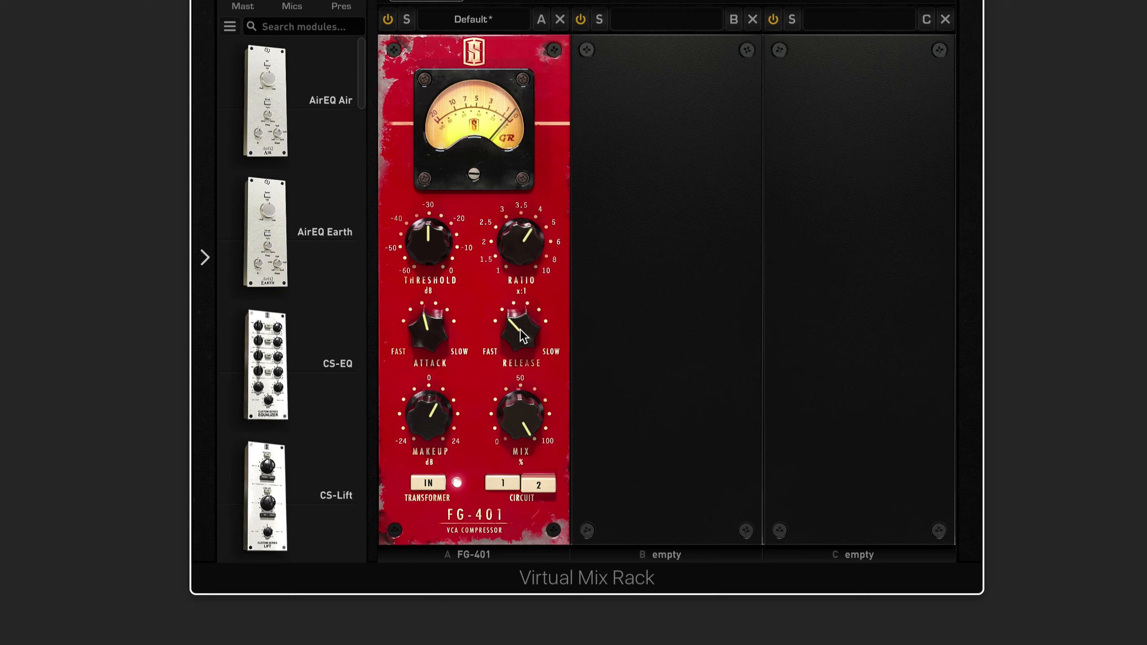
{"action": "left_click_drag", "start_coordinate": [522, 334], "coordinate": [519, 360]}
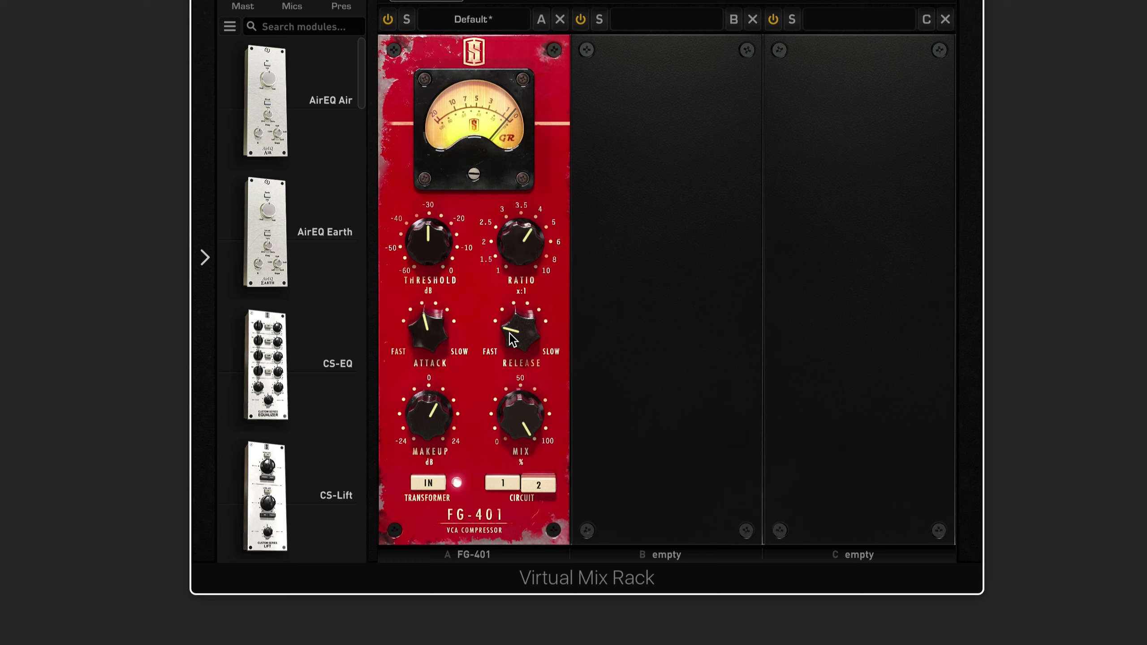
{"action": "left_click_drag", "start_coordinate": [511, 336], "coordinate": [520, 310]}
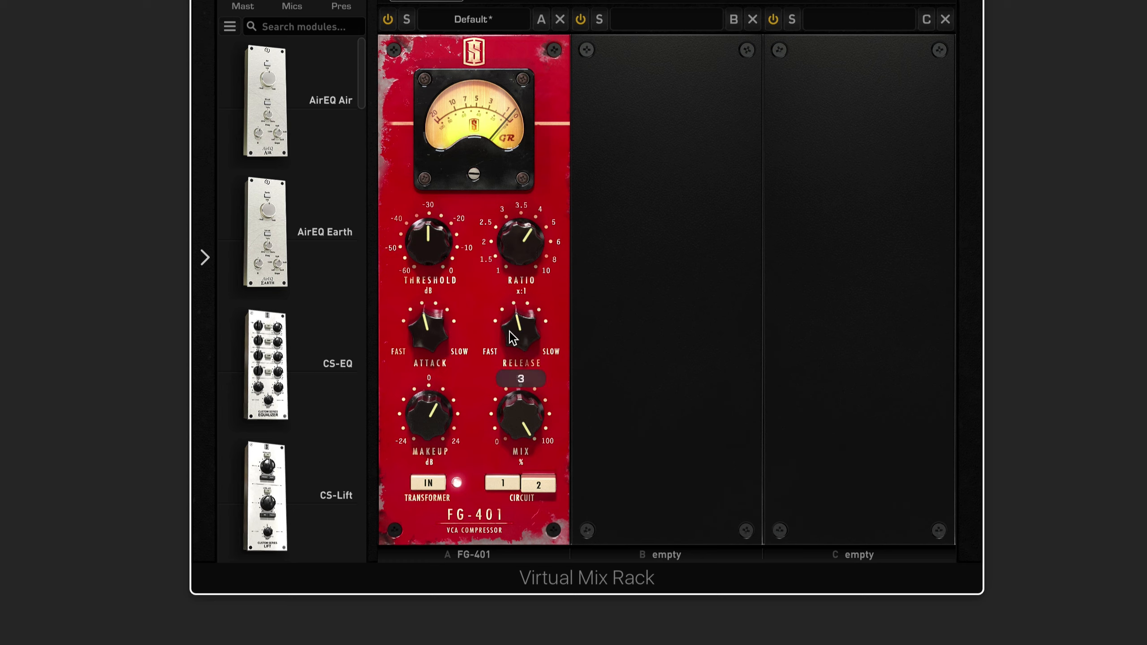